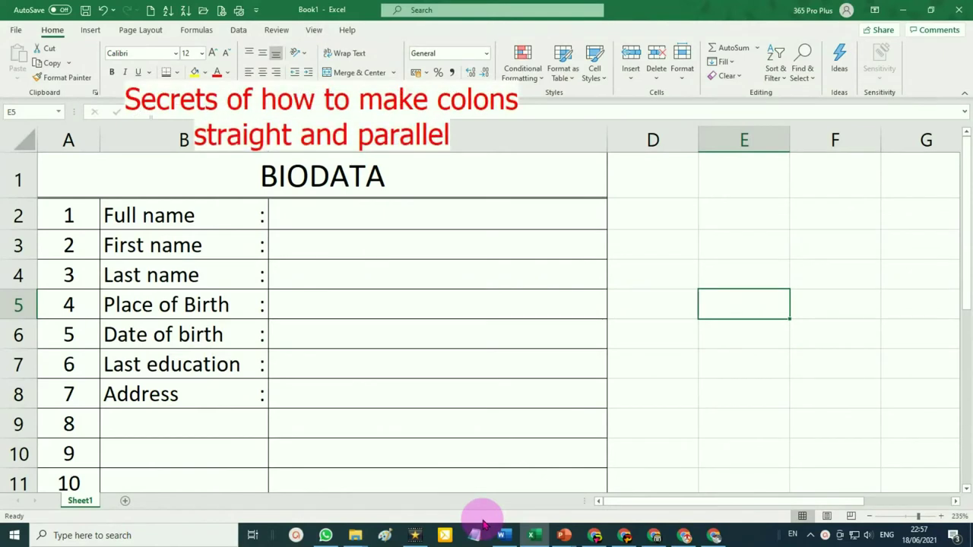
# Step: Enter Phone, Email and Address in B9 downward, using AutoComplete, so each gets its colon
pyautogui.click(190, 423)
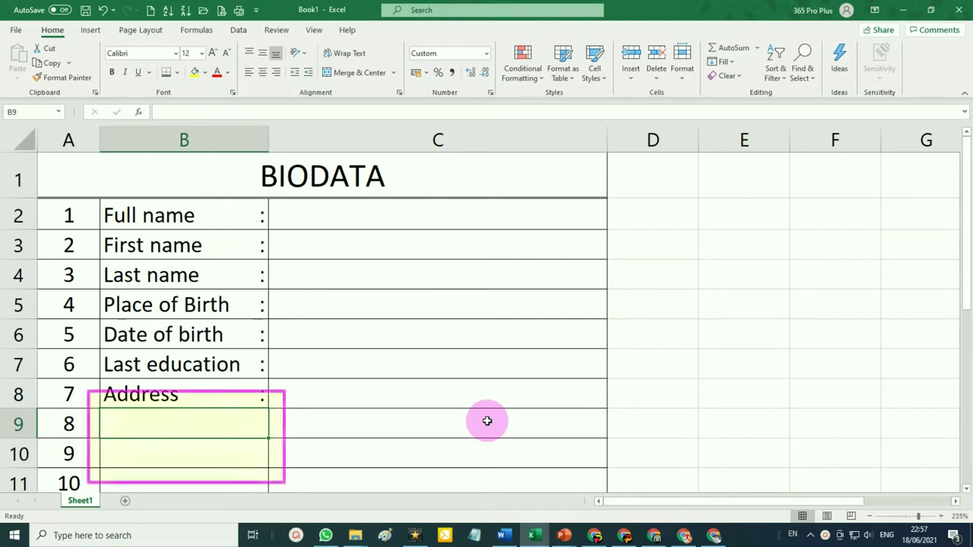
pyautogui.write('Phone')
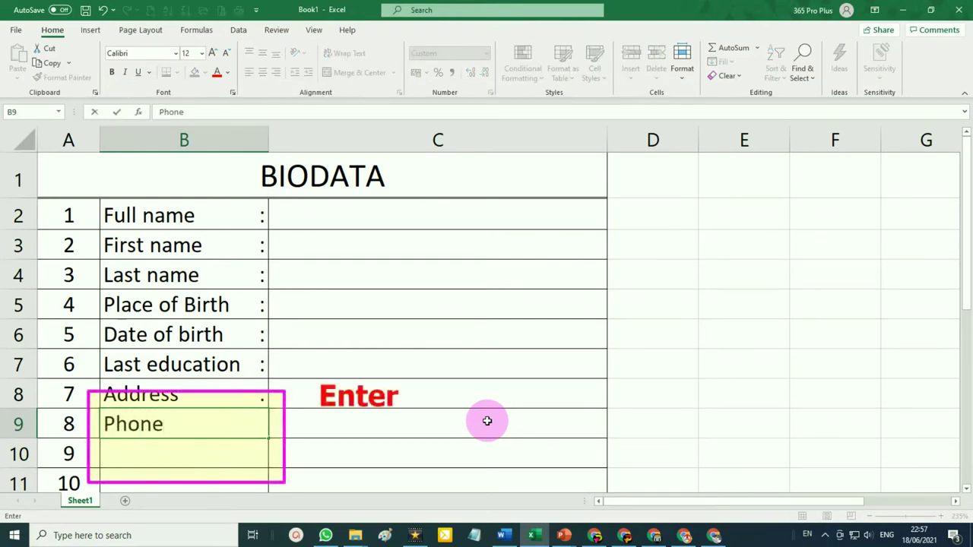
pyautogui.press('Return')
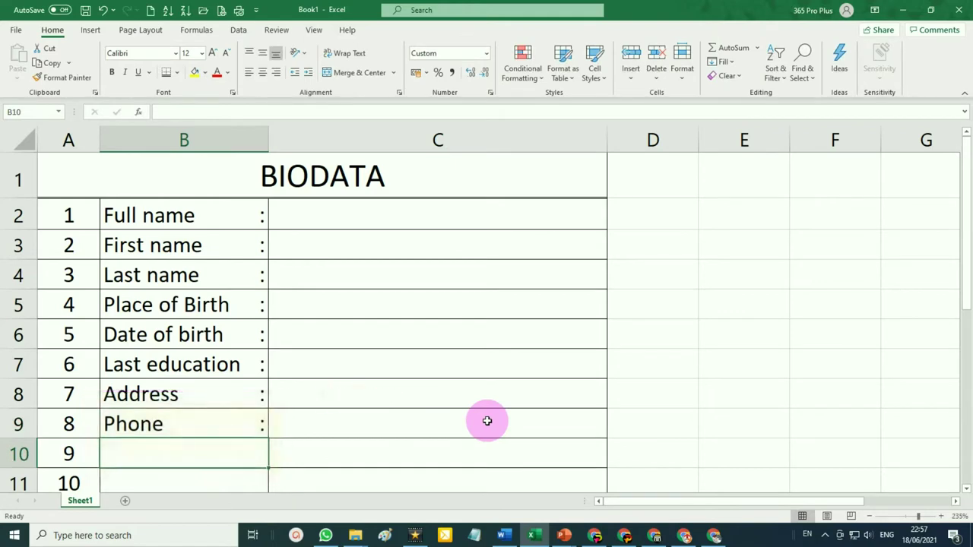
pyautogui.write('Email')
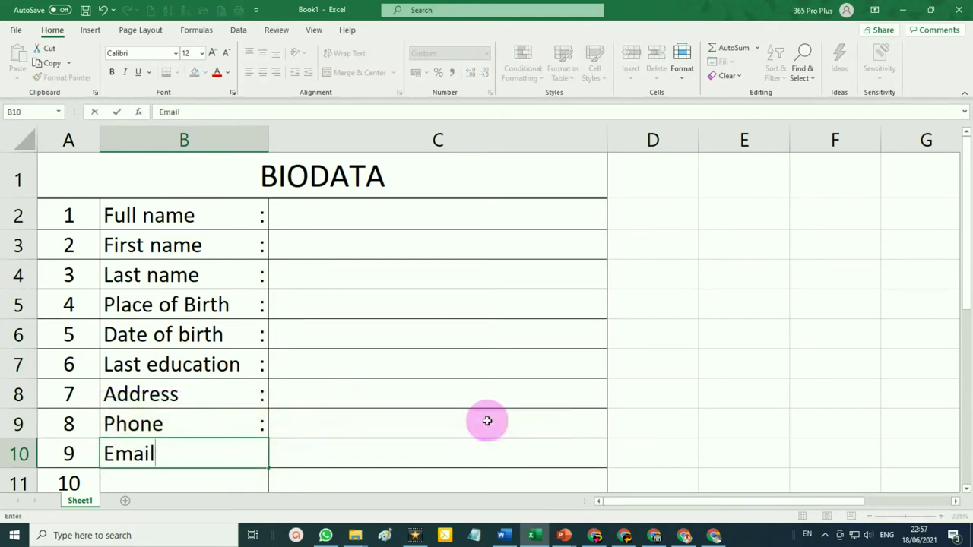
pyautogui.press('Return')
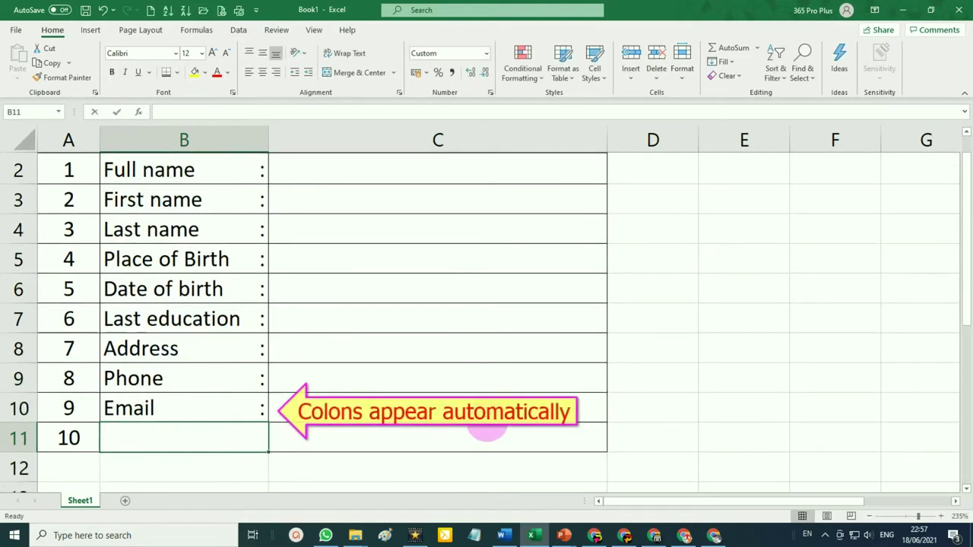
pyautogui.write('Address')
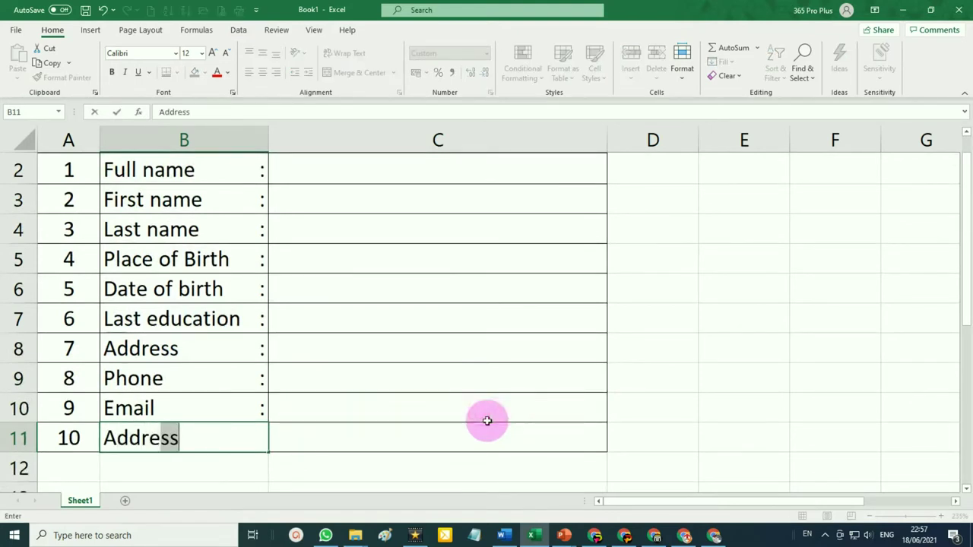
pyautogui.press('Return')
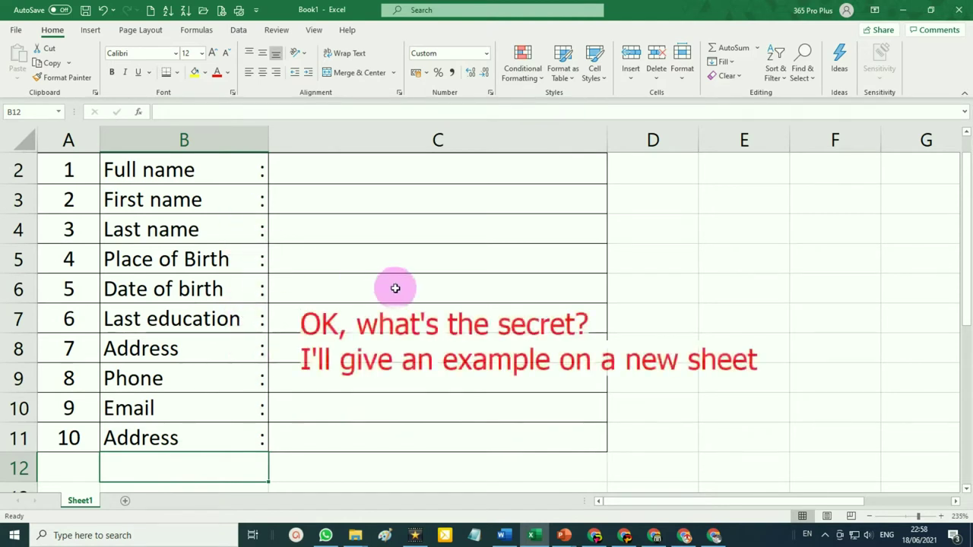
pyautogui.scroll(1, 396, 289)
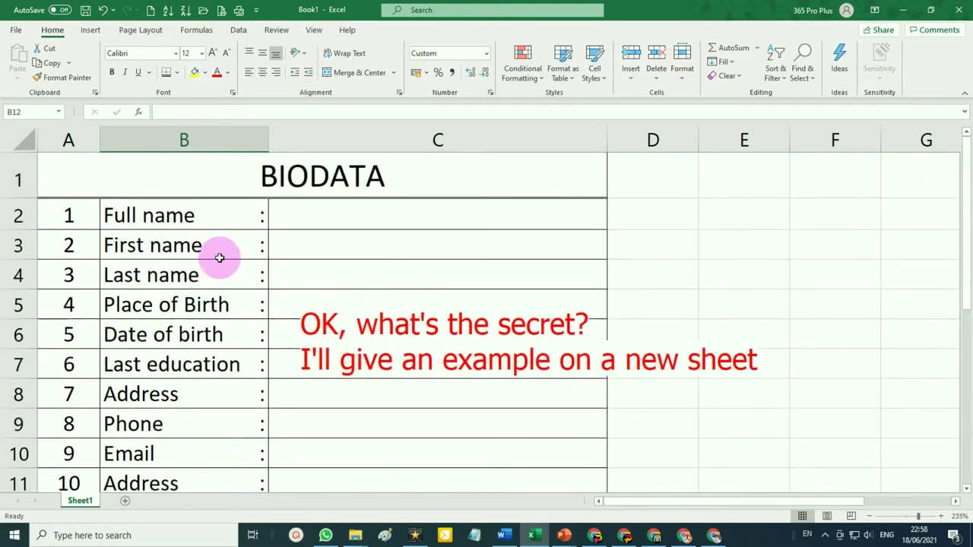
pyautogui.scroll(-1, 219, 257)
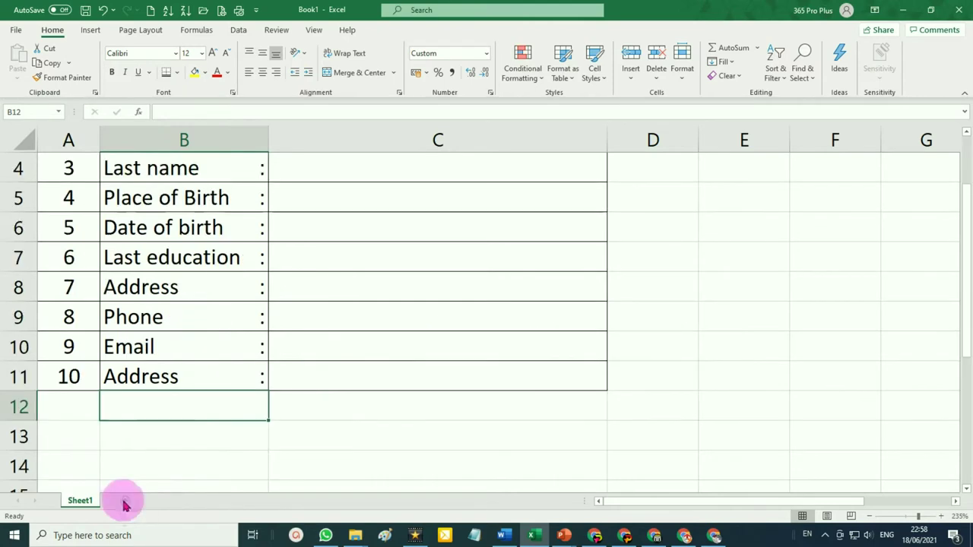
# Step: Add a new sheet and set all its cells to 14-point font
pyautogui.click(126, 506)
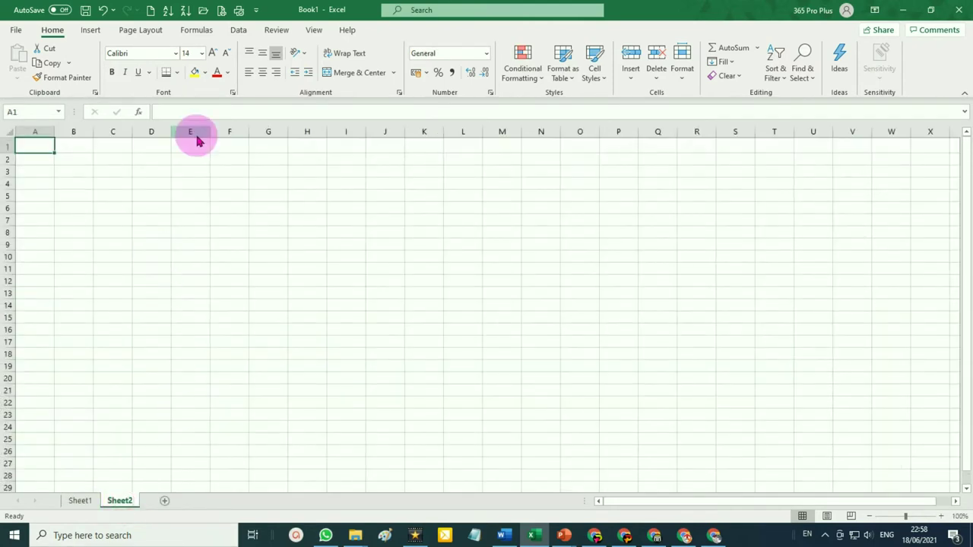
pyautogui.click(8, 133)
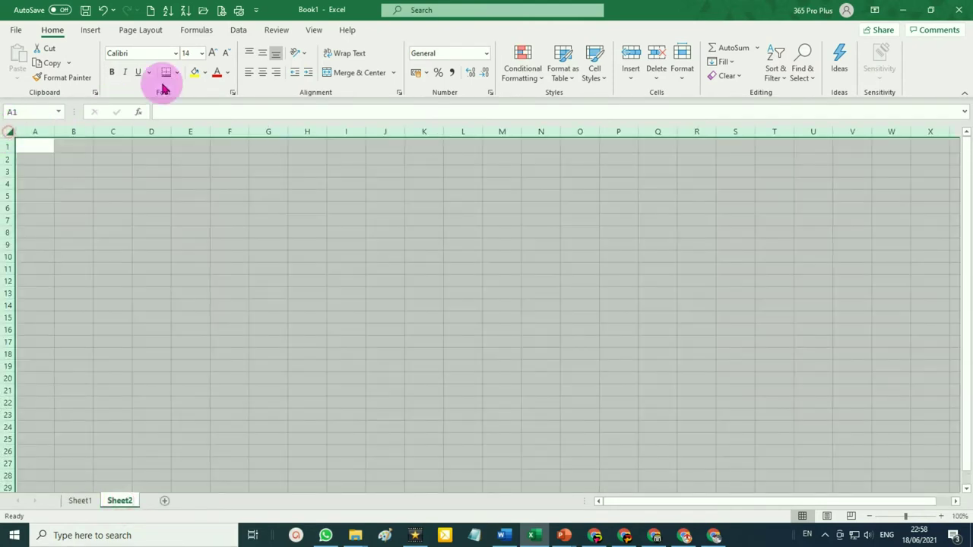
pyautogui.click(202, 53)
pyautogui.click(191, 139)
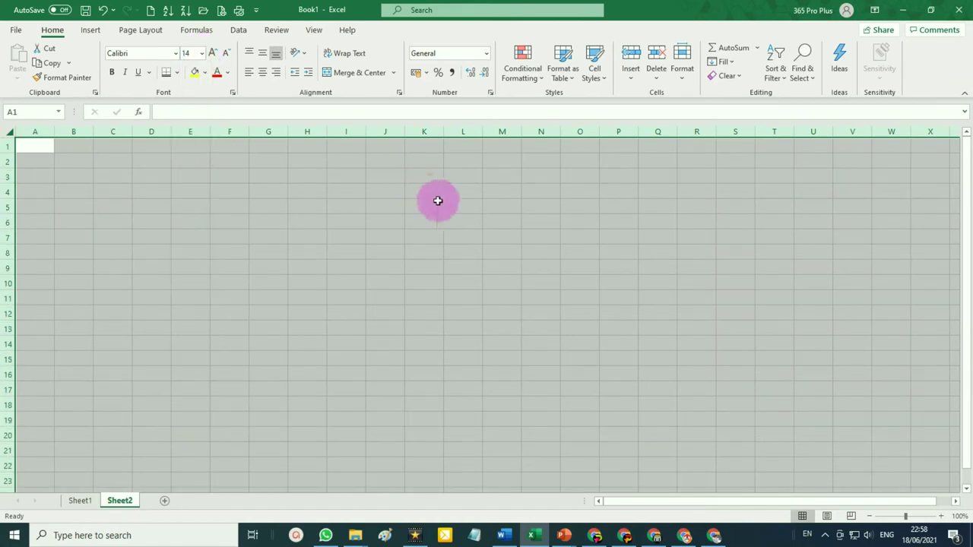
# Step: Type the labels Full Name through Last education in I4:I9 and widen column I
pyautogui.click(339, 192)
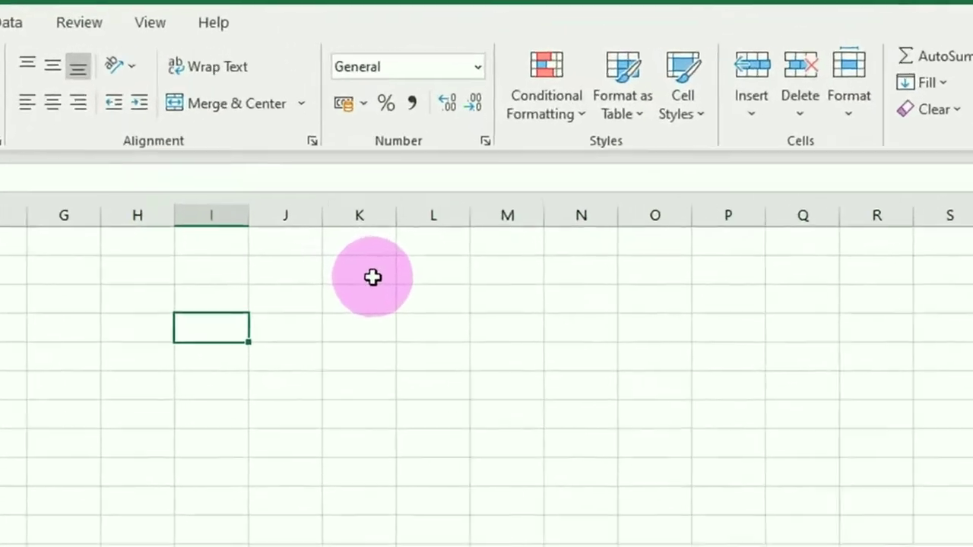
pyautogui.write('Full Name')
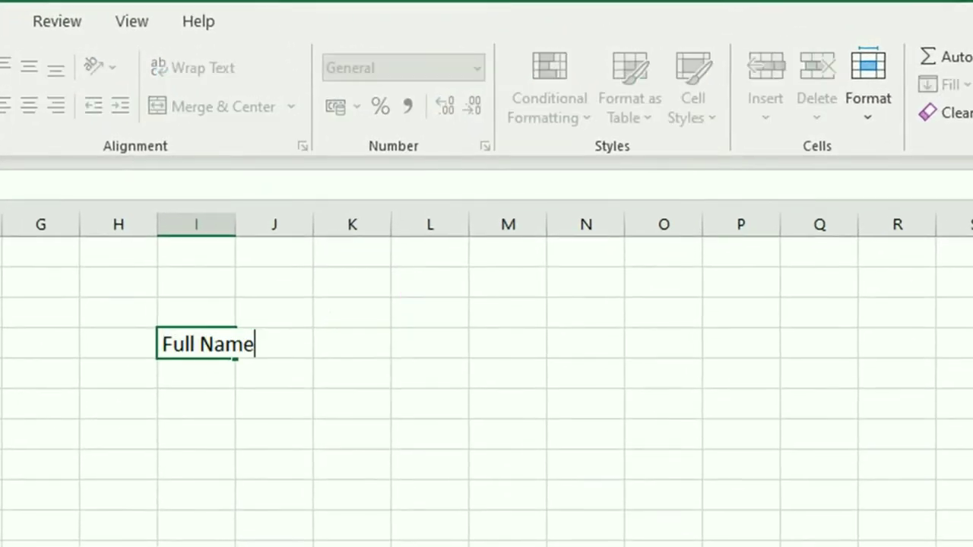
pyautogui.write('Fi')
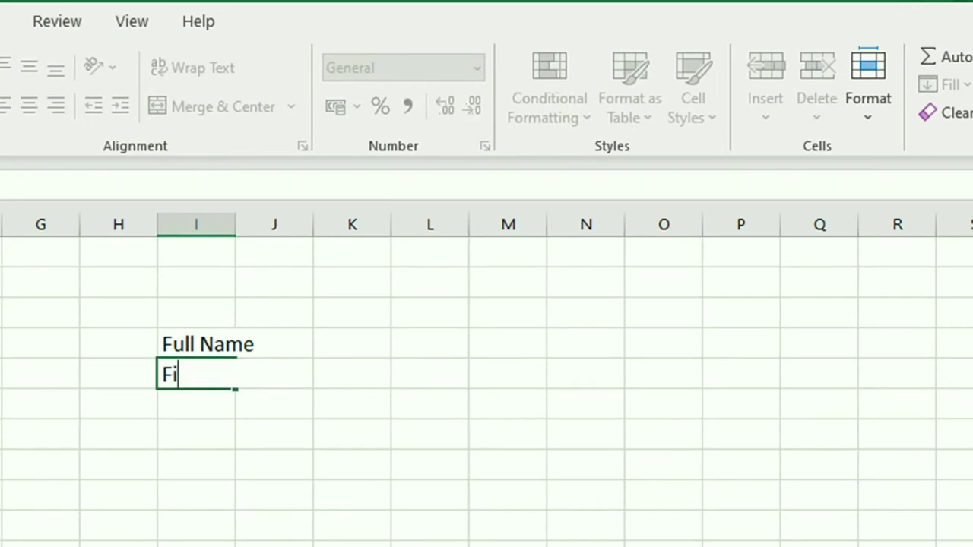
pyautogui.write(' Nam')
pyautogui.press('Return')
pyautogui.write('Las')
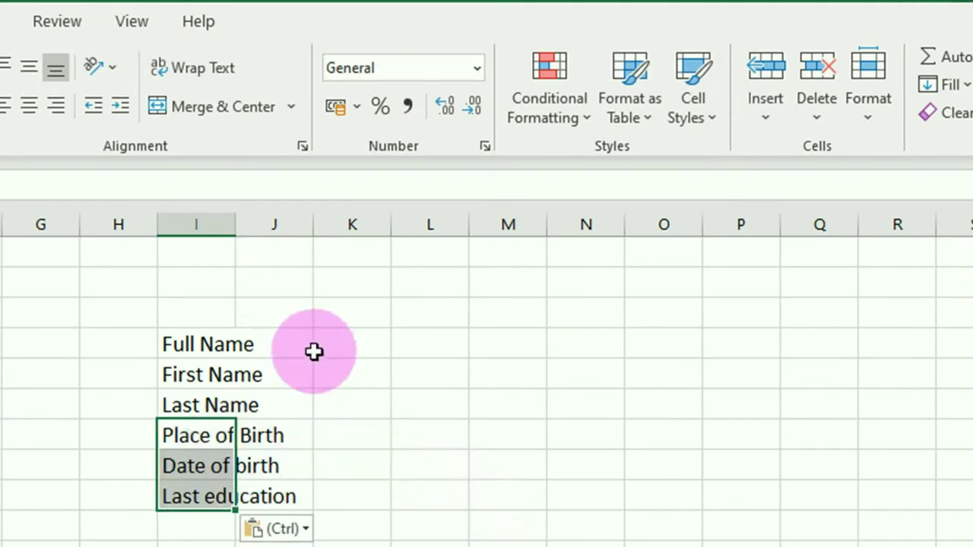
pyautogui.click(316, 347)
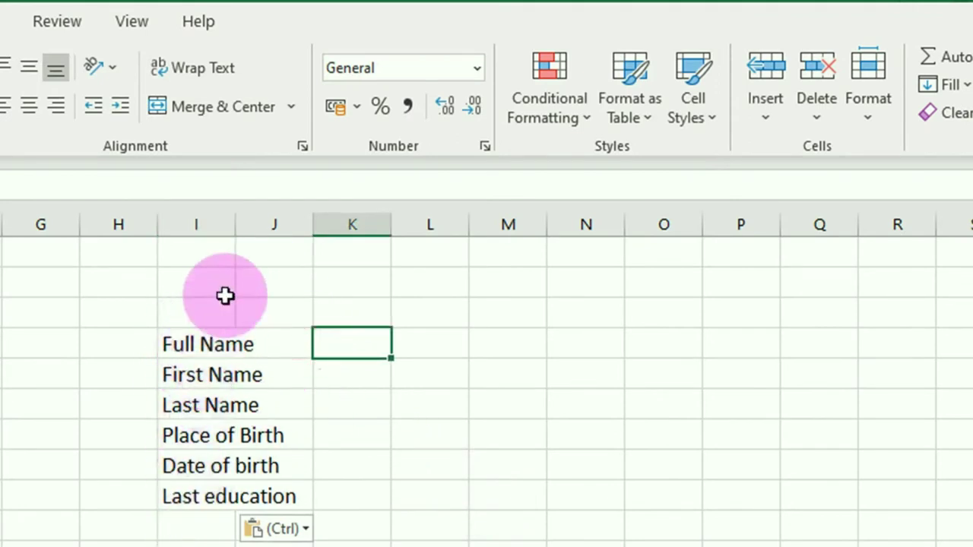
pyautogui.moveTo(233, 228); pyautogui.dragTo(329, 254)
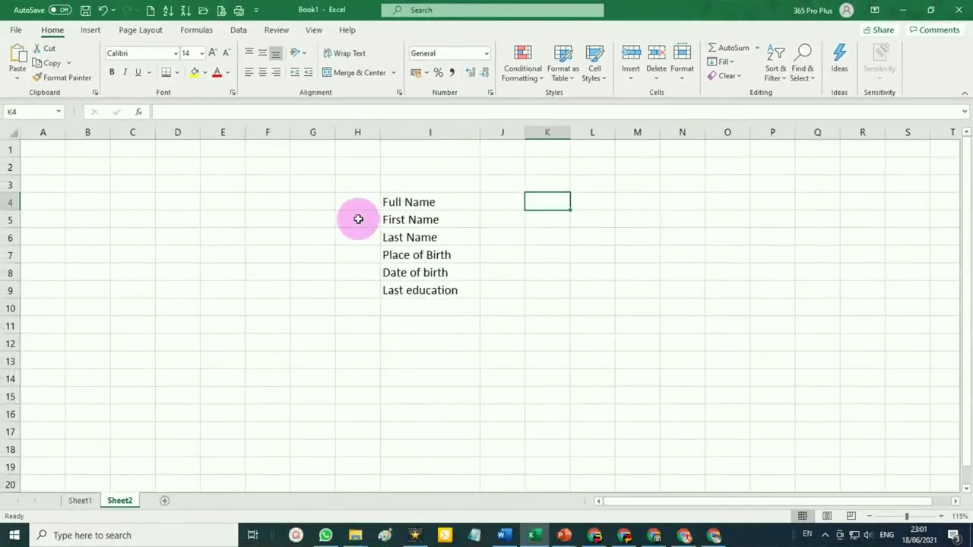
# Step: Enter 1 and 2 in H4:H5 and fill the series down to 15 in H18
pyautogui.keyDown('ctrl'); pyautogui.scroll(1, 459, 229); pyautogui.keyUp('ctrl')
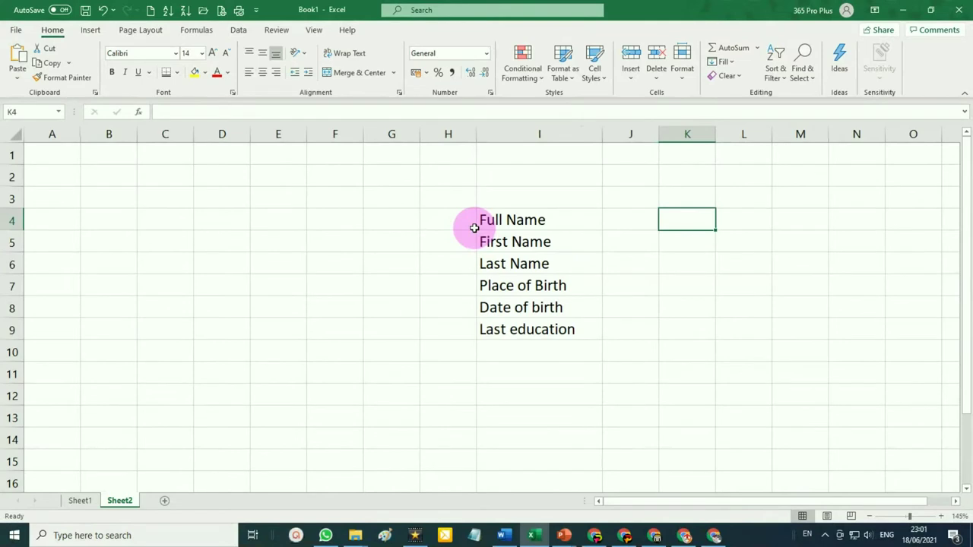
pyautogui.click(452, 221)
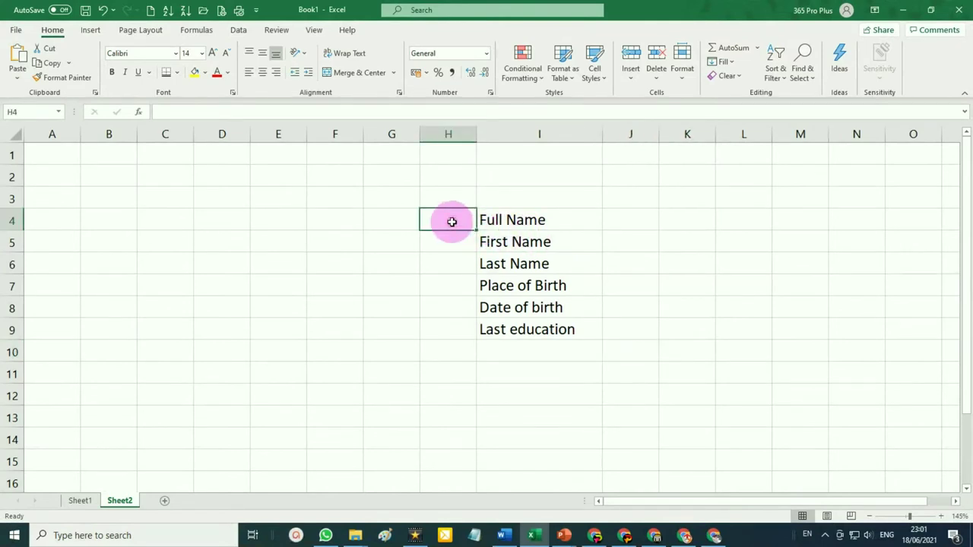
pyautogui.write('1')
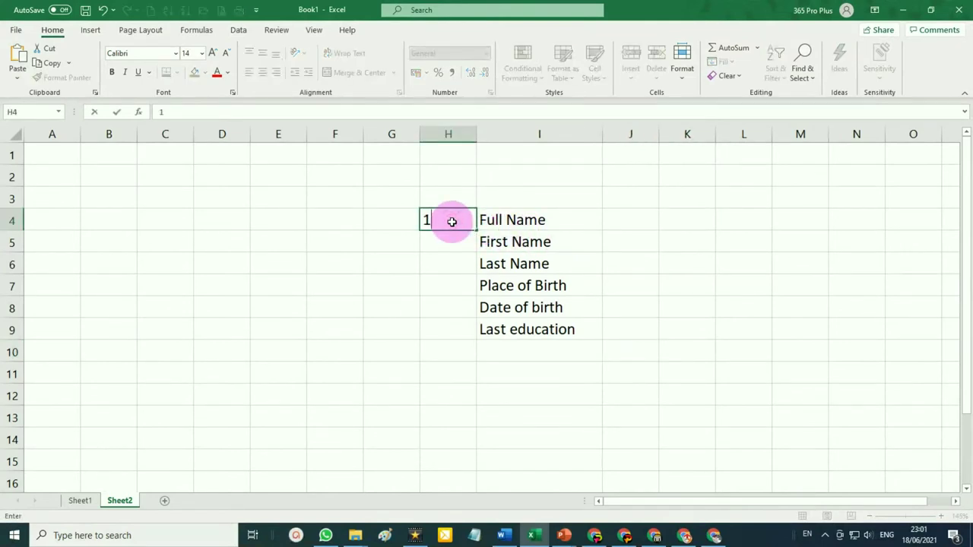
pyautogui.press('Return')
pyautogui.write('2')
pyautogui.press('Return')
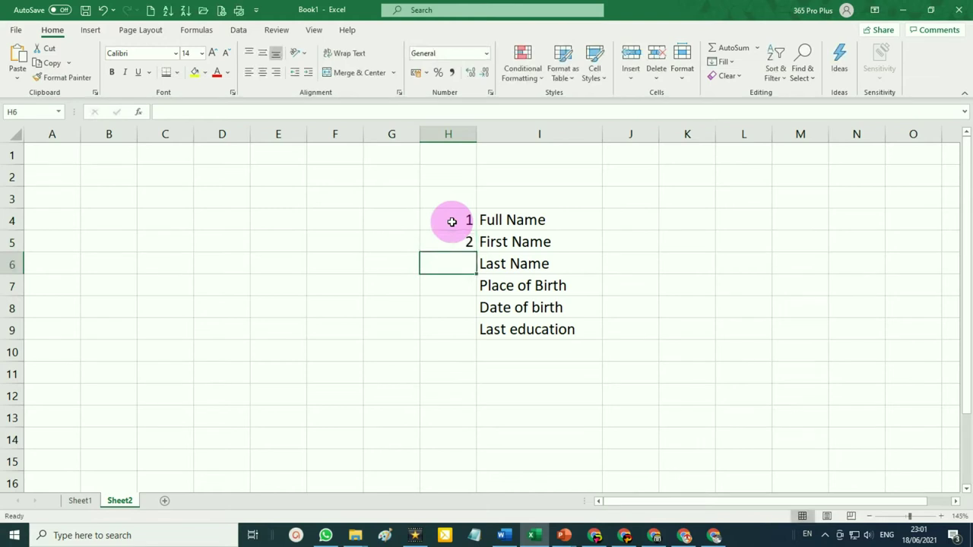
pyautogui.moveTo(451, 222); pyautogui.dragTo(452, 242)
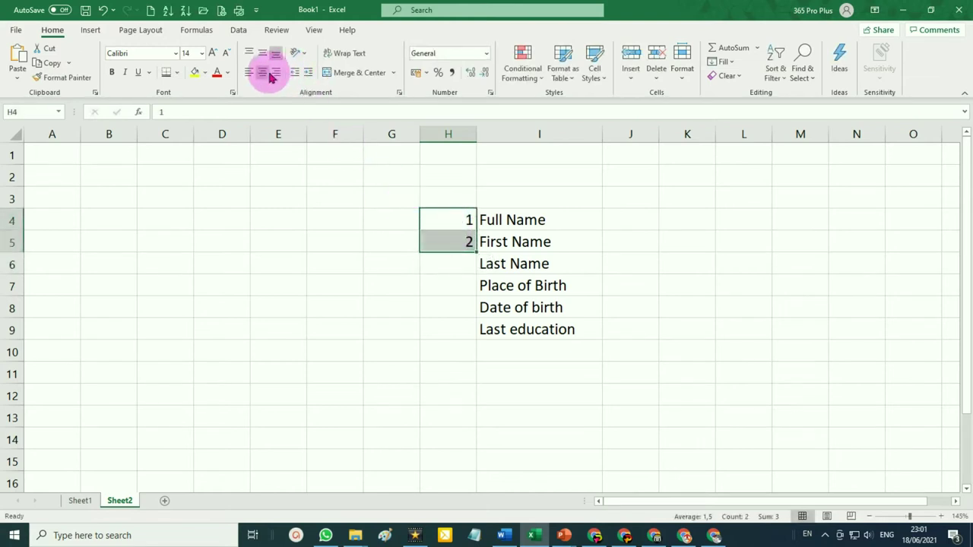
pyautogui.moveTo(477, 252)
pyautogui.mouseDown()
pyautogui.moveTo(454, 425)
pyautogui.moveTo(460, 463)
pyautogui.mouseUp()
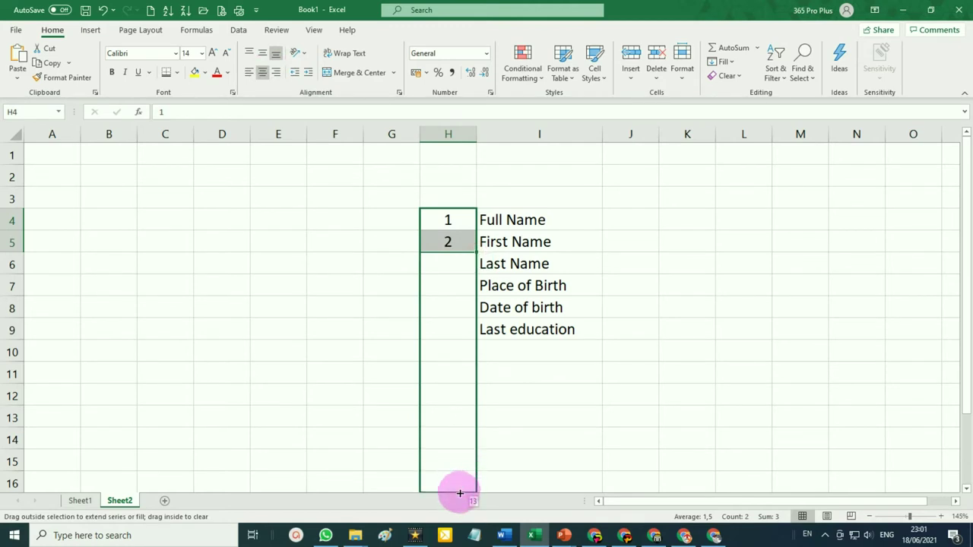
pyautogui.moveTo(460, 494); pyautogui.dragTo(463, 449)
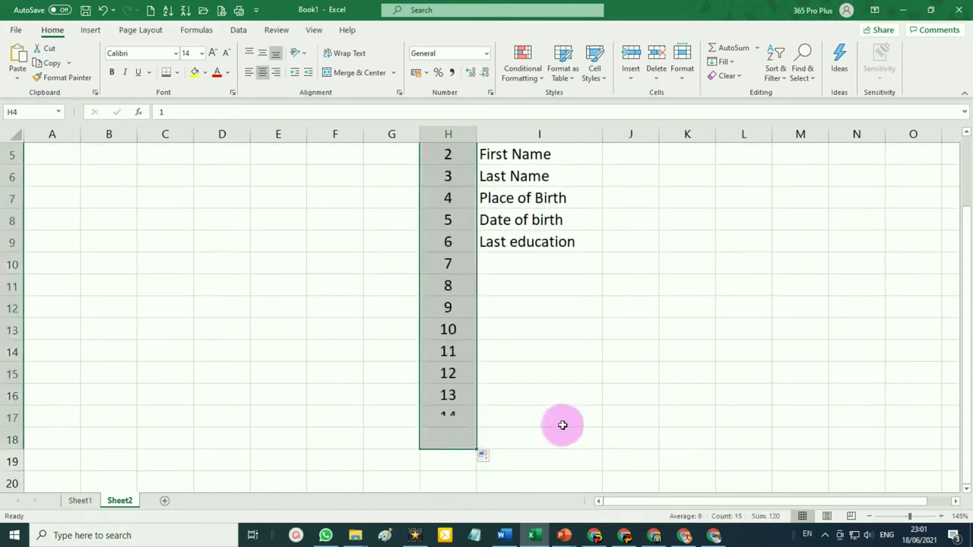
pyautogui.scroll(2, 565, 417)
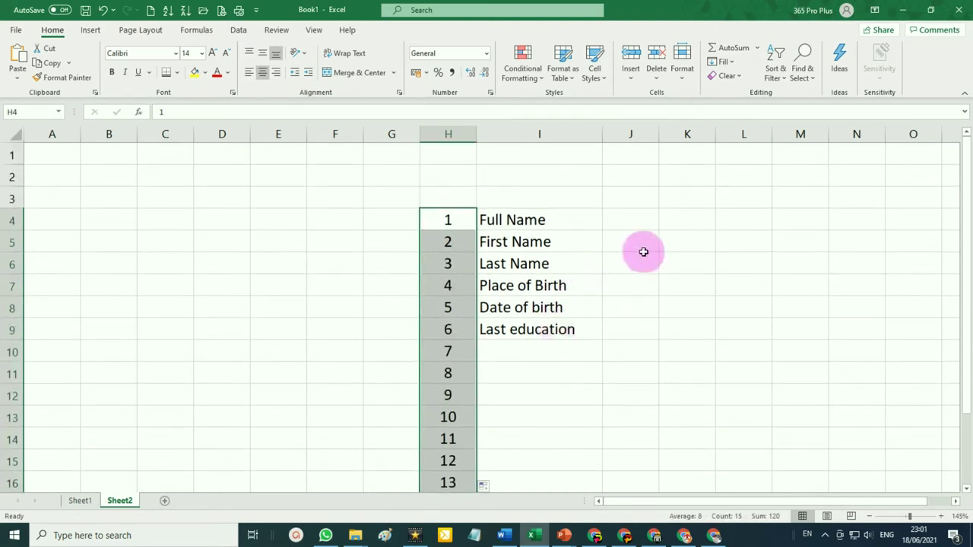
pyautogui.click(644, 251)
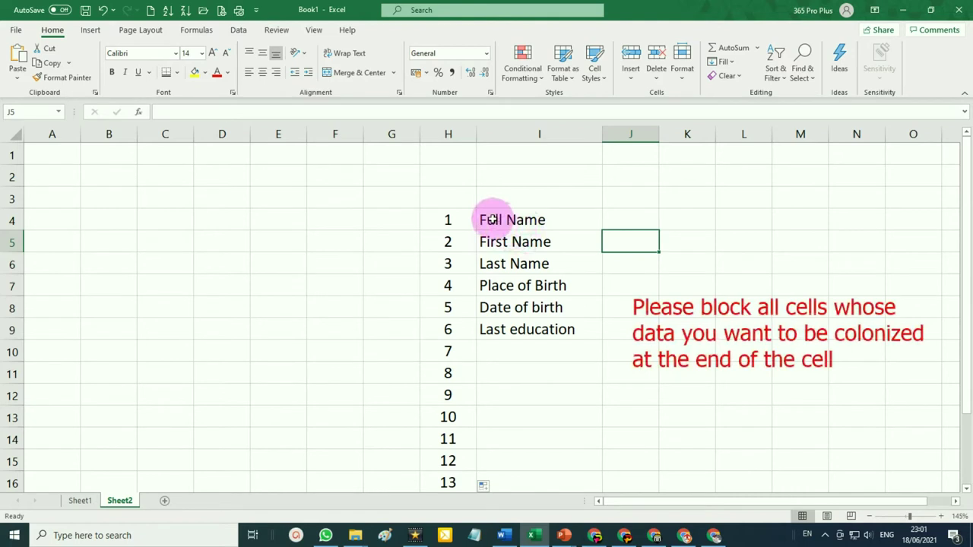
# Step: Select the labels in I4:I14 and open Format Cells, moving the dialog aside
pyautogui.moveTo(488, 219)
pyautogui.mouseDown()
pyautogui.moveTo(575, 448)
pyautogui.moveTo(575, 479)
pyautogui.moveTo(577, 452)
pyautogui.mouseUp()
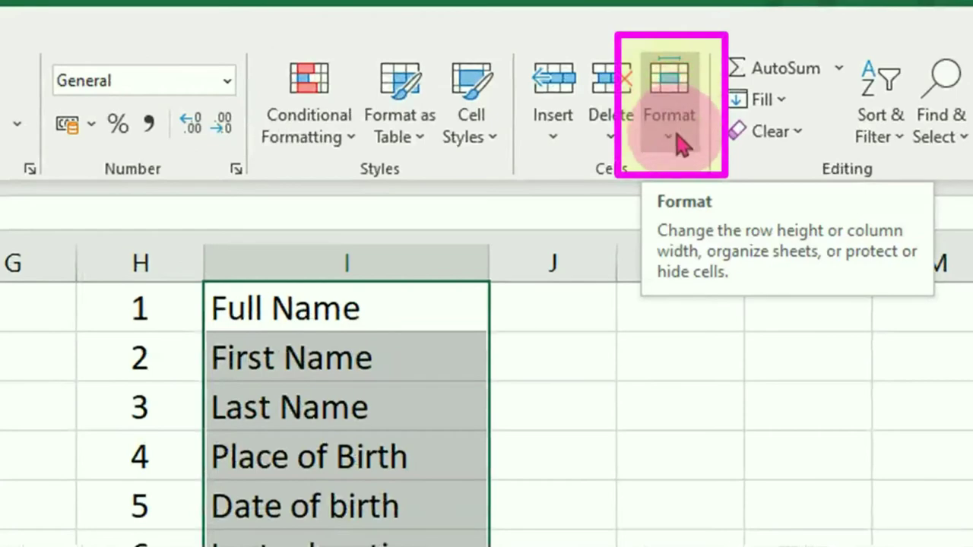
pyautogui.click(680, 144)
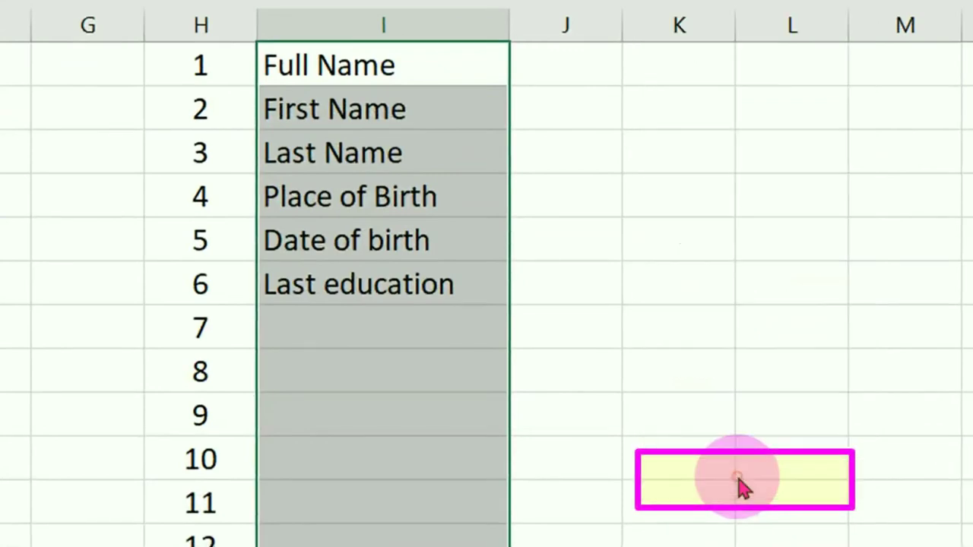
pyautogui.click(739, 479)
pyautogui.moveTo(589, 69); pyautogui.dragTo(734, 76)
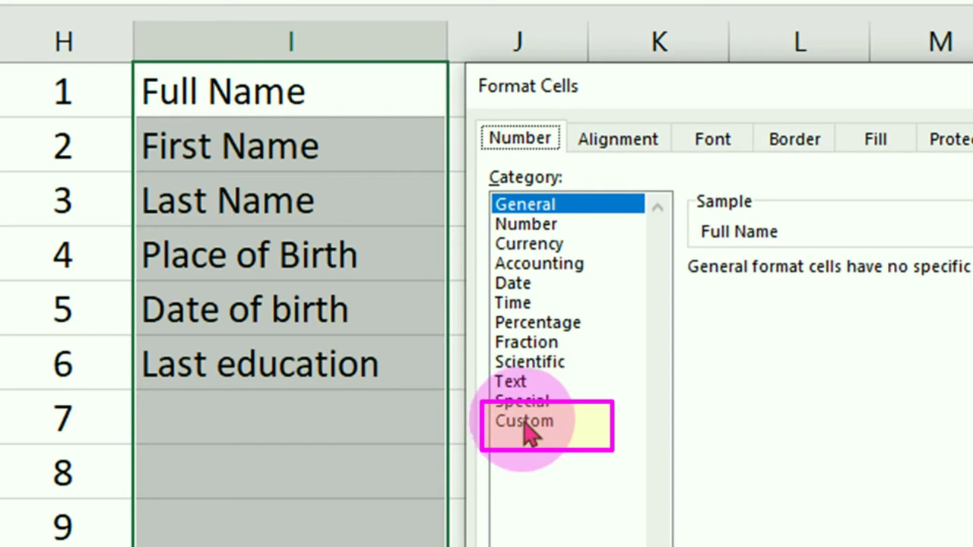
# Step: Choose the Custom category and clear the General code from the Type box
pyautogui.click(530, 426)
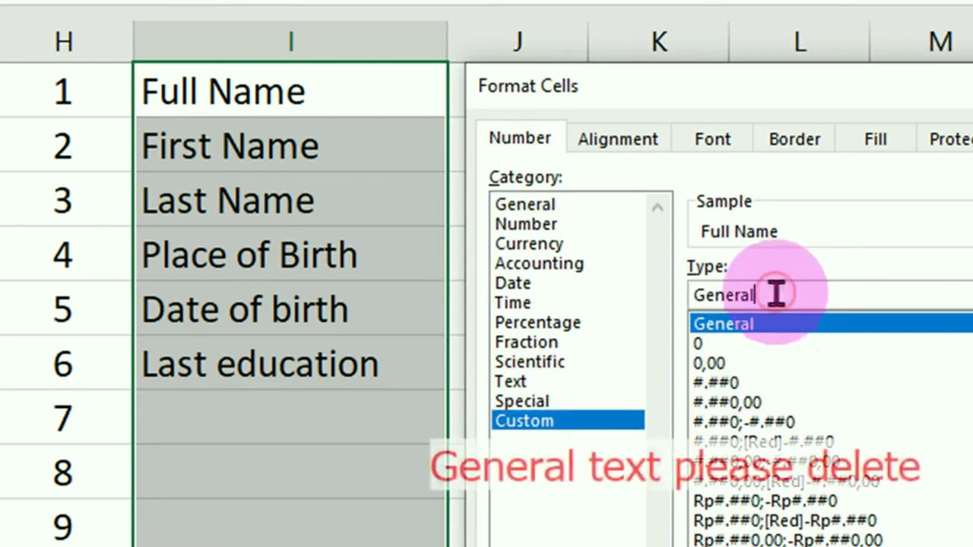
pyautogui.moveTo(776, 295); pyautogui.dragTo(660, 295)
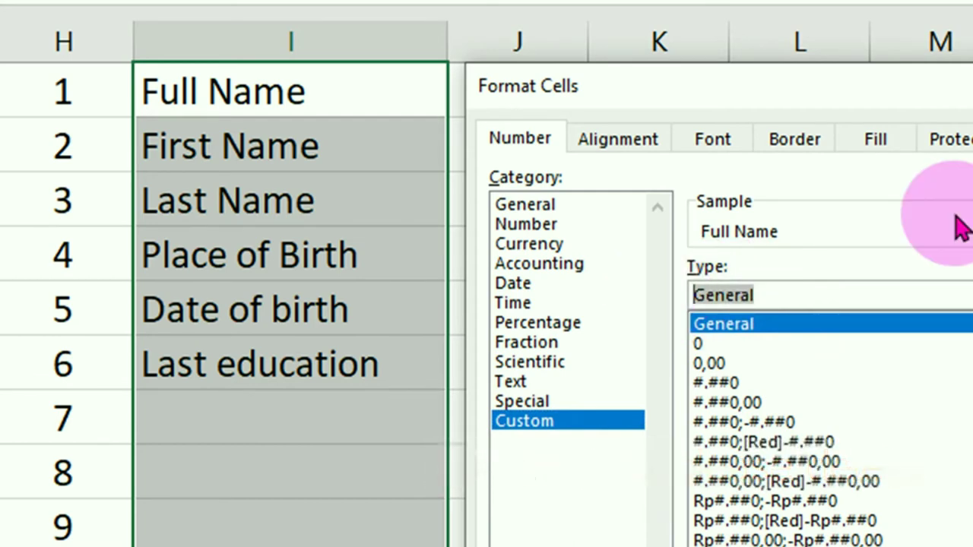
pyautogui.press('Delete')
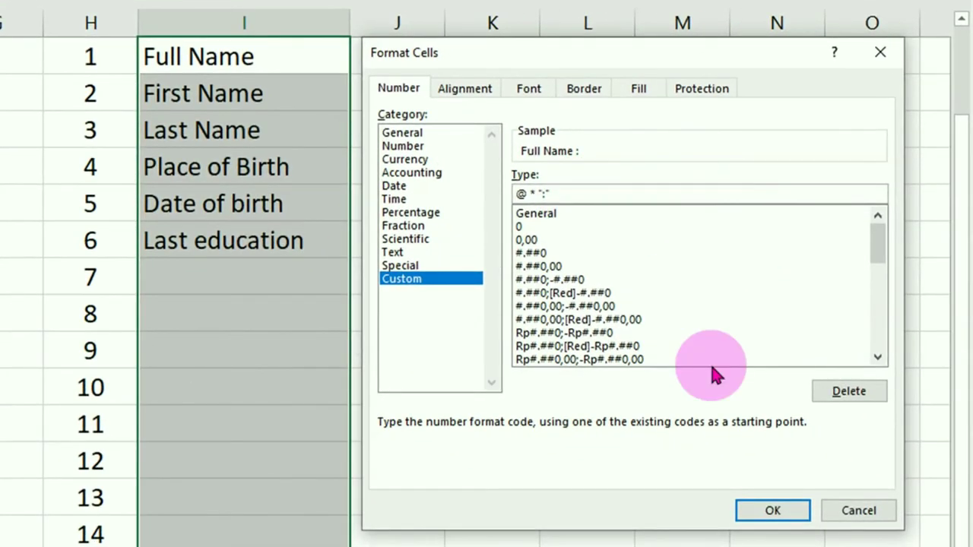
# Step: Confirm the @ * ":" format, widen column J, then enter Phone, Email, Website and Address
pyautogui.click(775, 510)
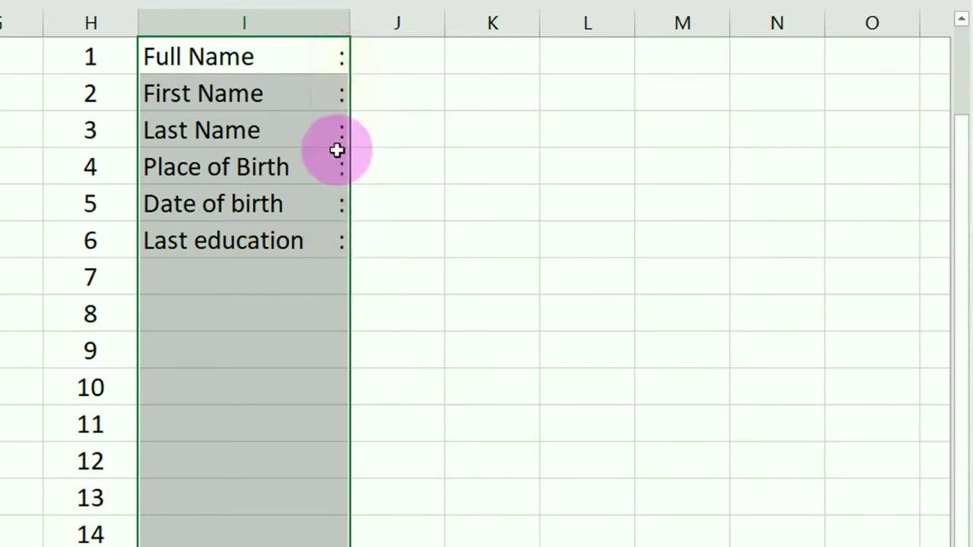
pyautogui.moveTo(445, 28); pyautogui.dragTo(676, 30)
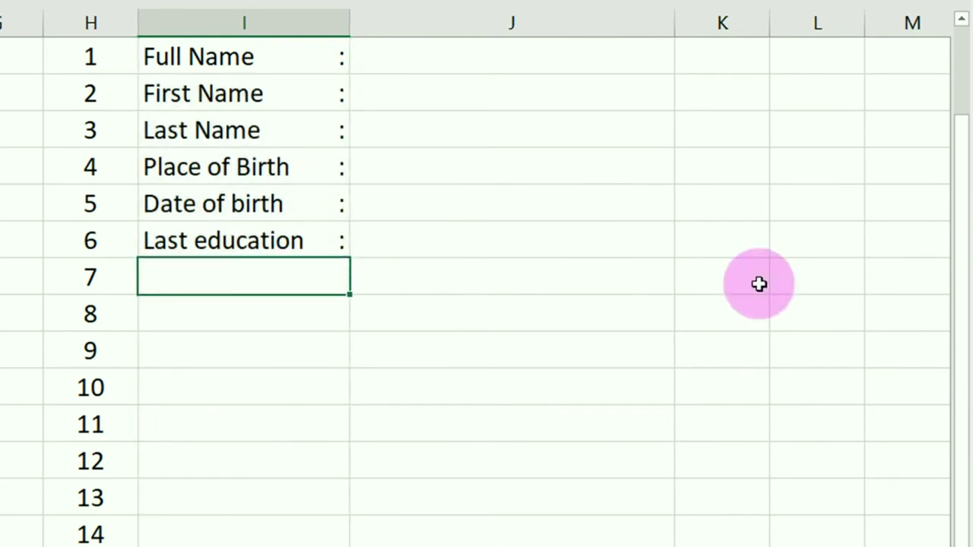
pyautogui.write('P')
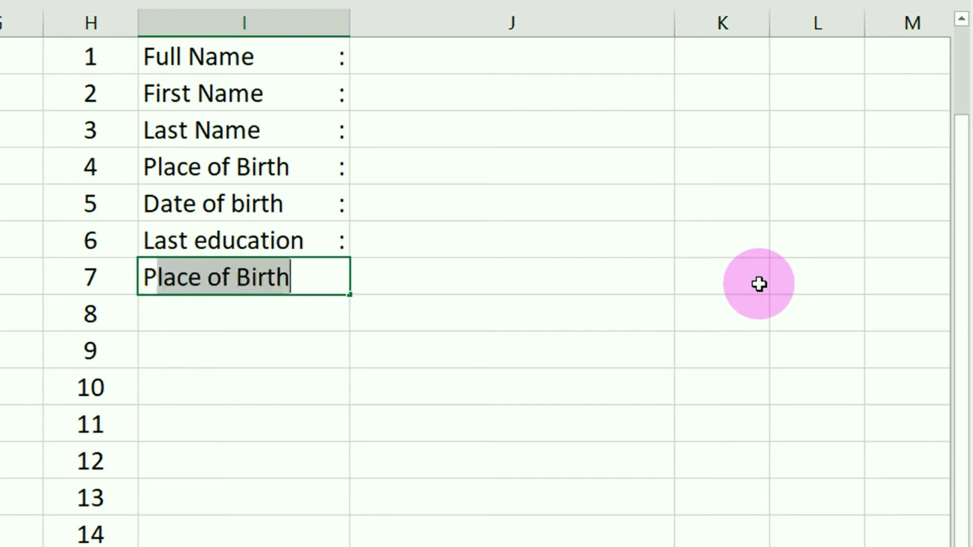
pyautogui.write('hone')
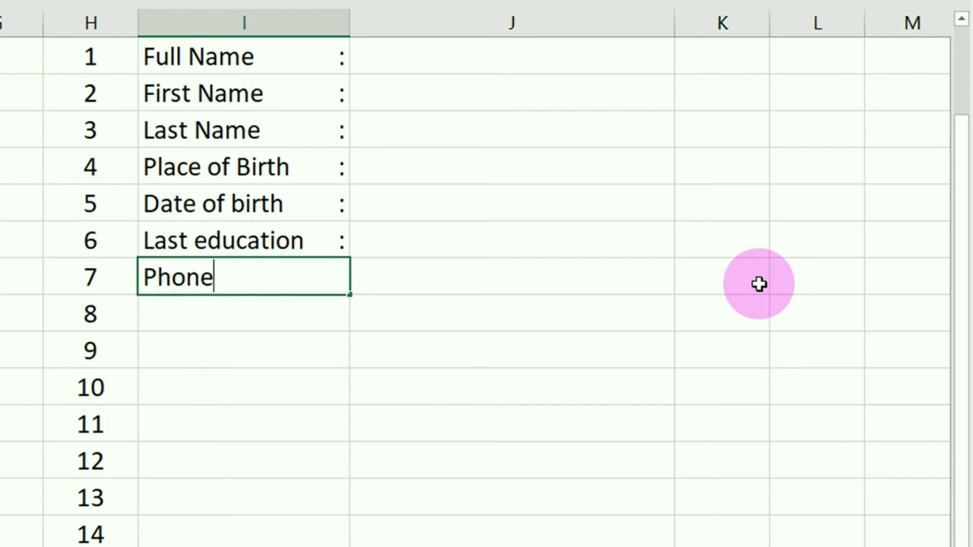
pyautogui.press('Return')
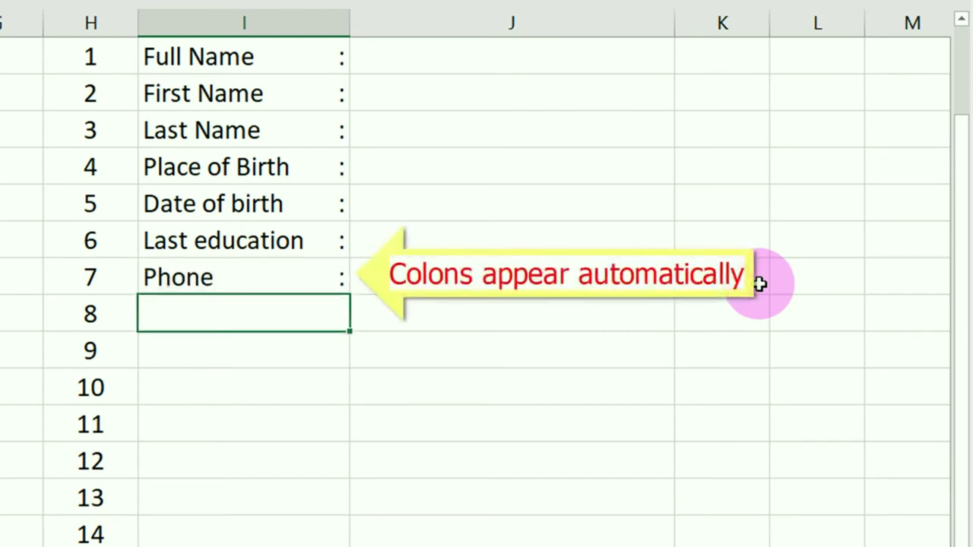
pyautogui.write('Email')
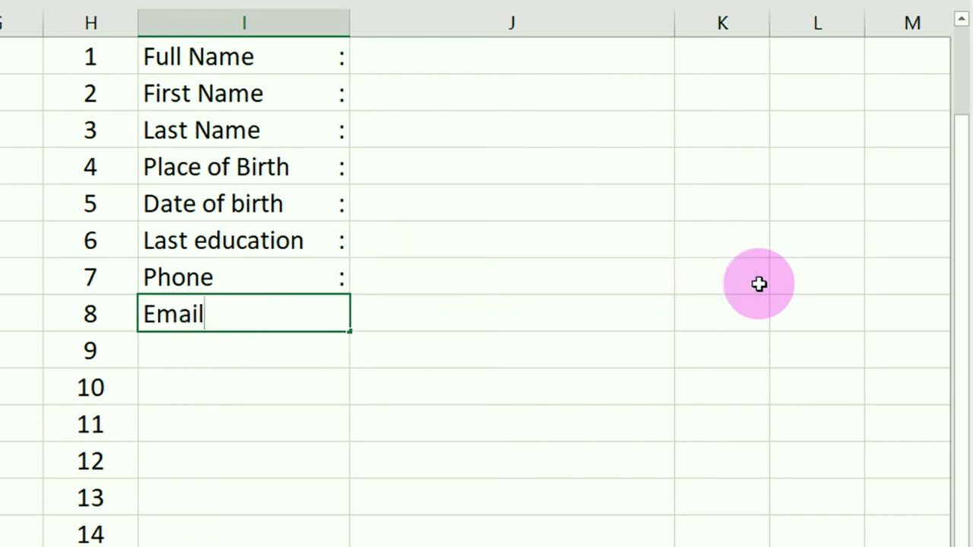
pyautogui.press('Return')
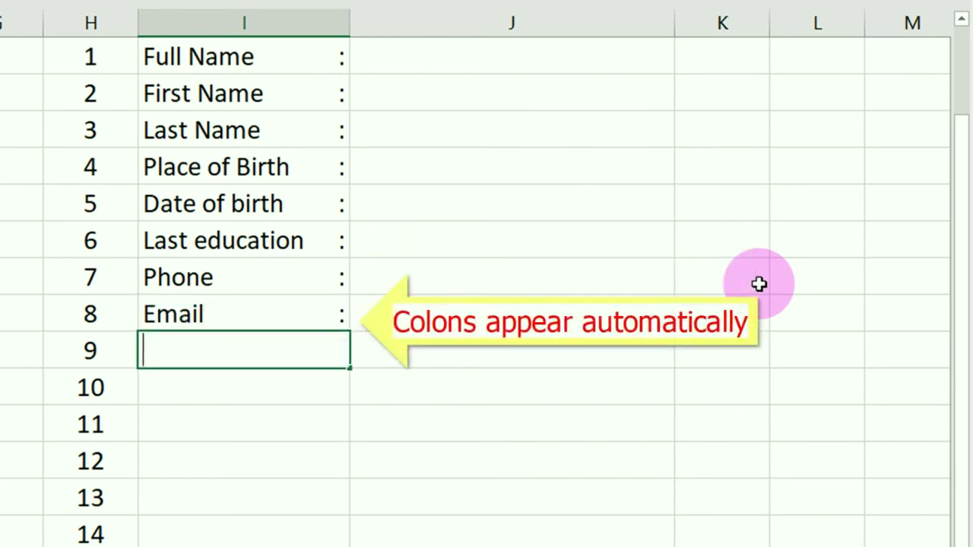
pyautogui.write('Website')
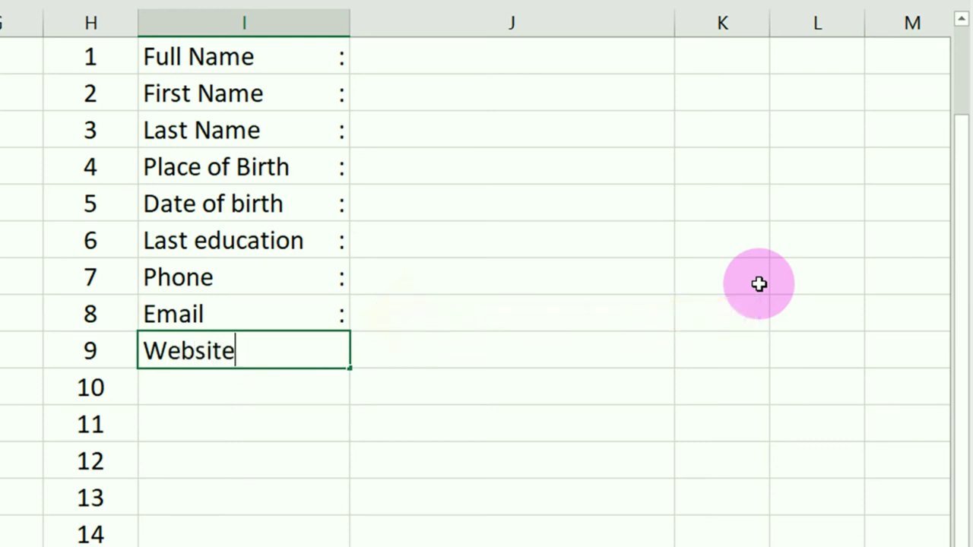
pyautogui.press('Return')
pyautogui.write('Add')
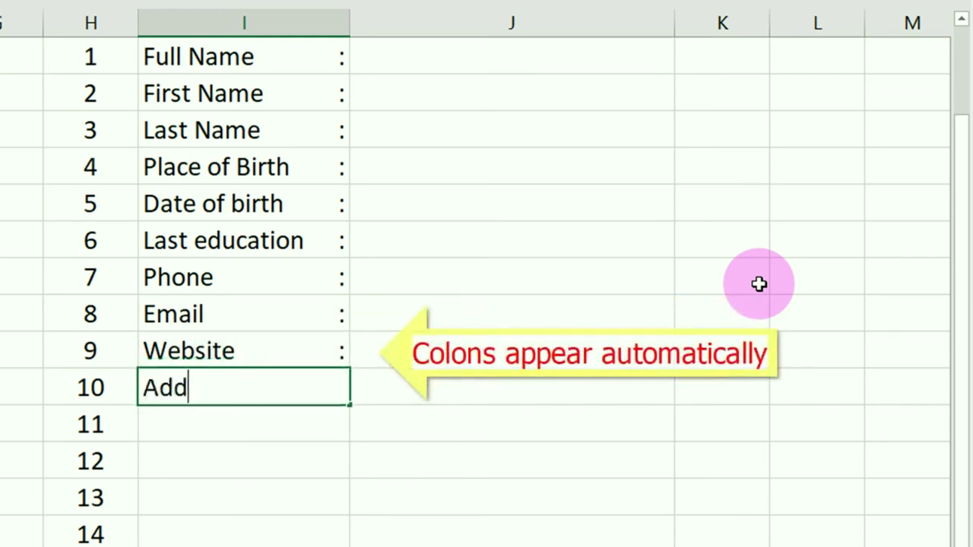
pyautogui.write('ress')
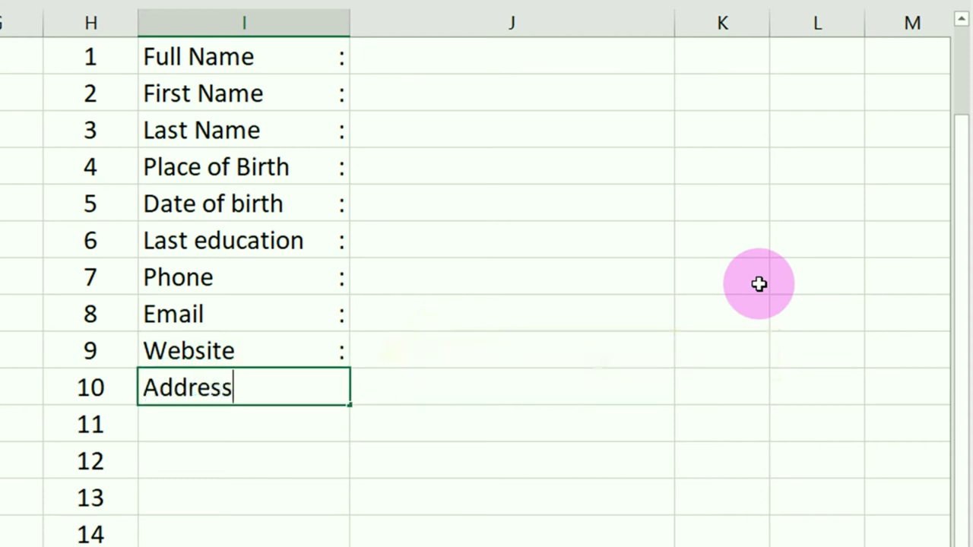
pyautogui.press('Return')
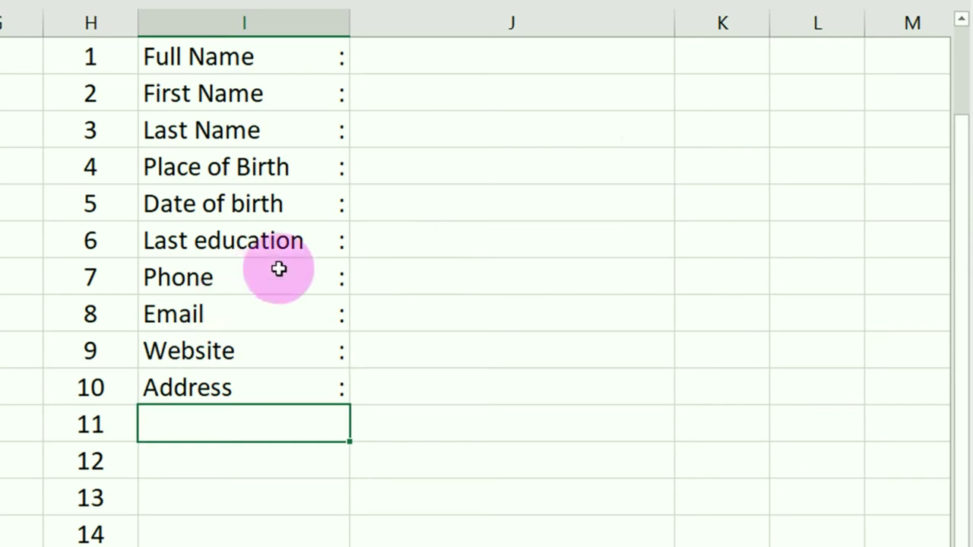
pyautogui.scroll(-2, 295, 291)
# Step: Enter Hobby and Sport in the two cells below entry 15
pyautogui.scroll(-1, 293, 300)
pyautogui.click(266, 392)
pyautogui.write('Hobby')
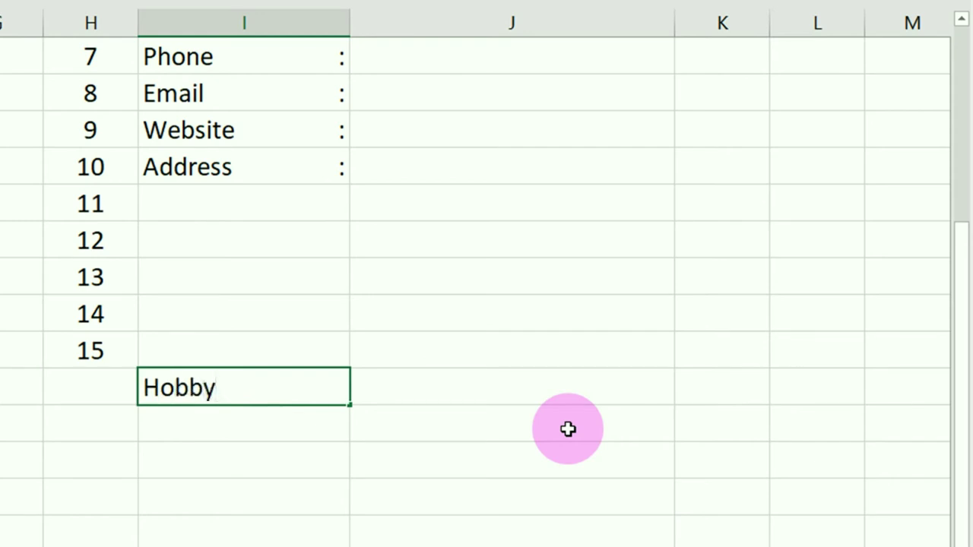
pyautogui.press('Return')
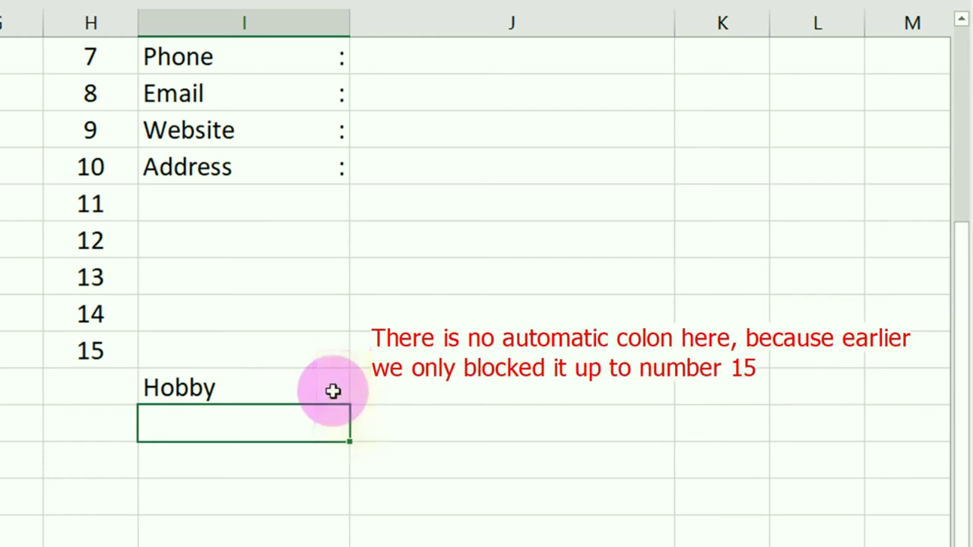
pyautogui.click(333, 391)
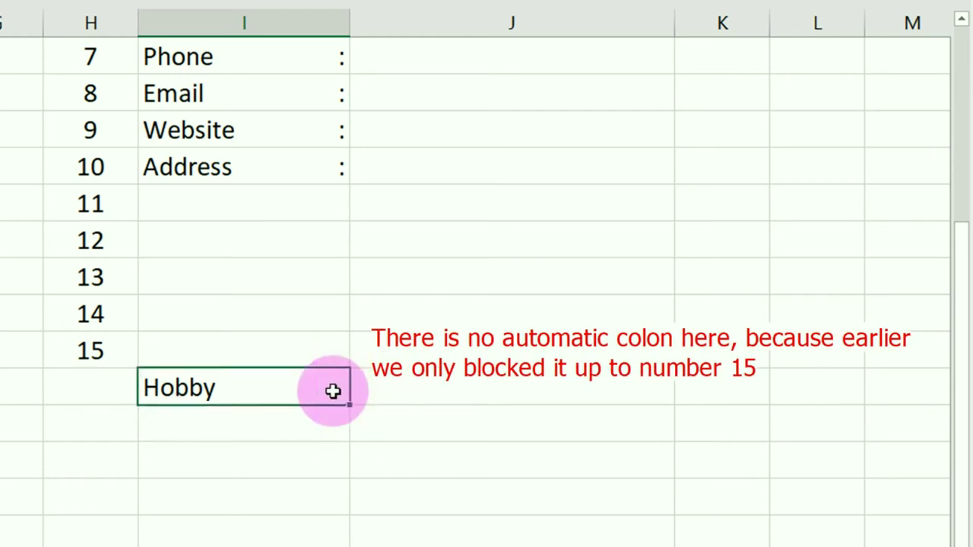
pyautogui.click(303, 425)
pyautogui.write('Sport')
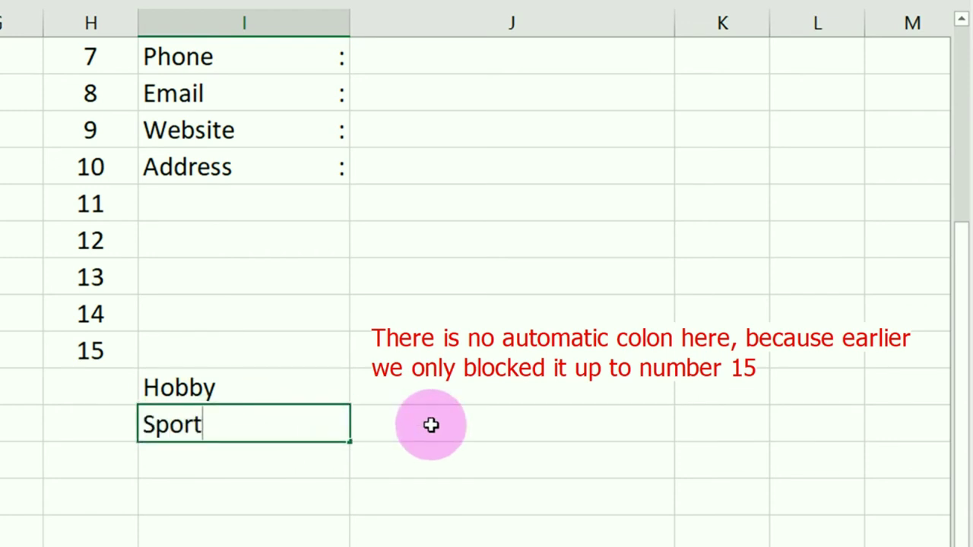
pyautogui.press('Return')
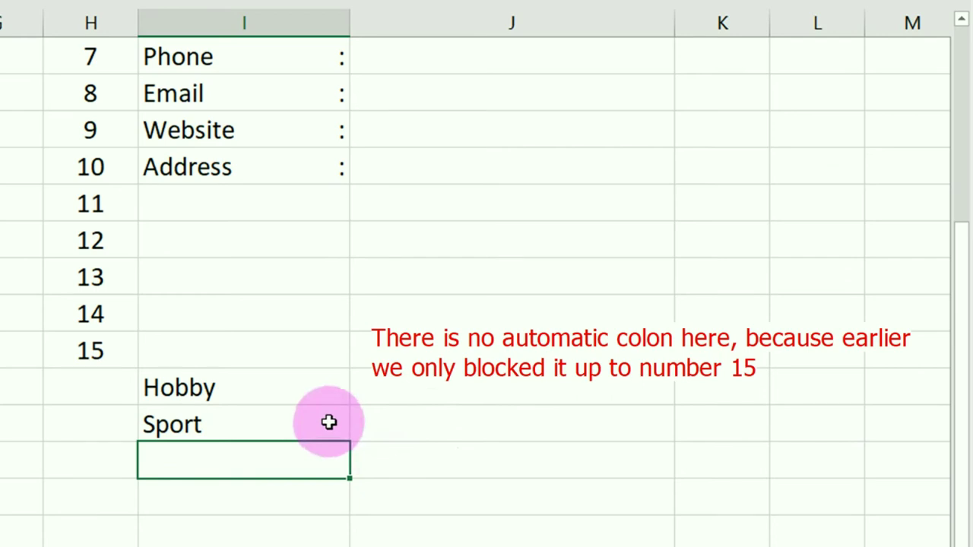
# Step: Apply the custom format @* ":" to the Hobby and Sport cells
pyautogui.click(295, 391)
pyautogui.moveTo(295, 392); pyautogui.dragTo(296, 423)
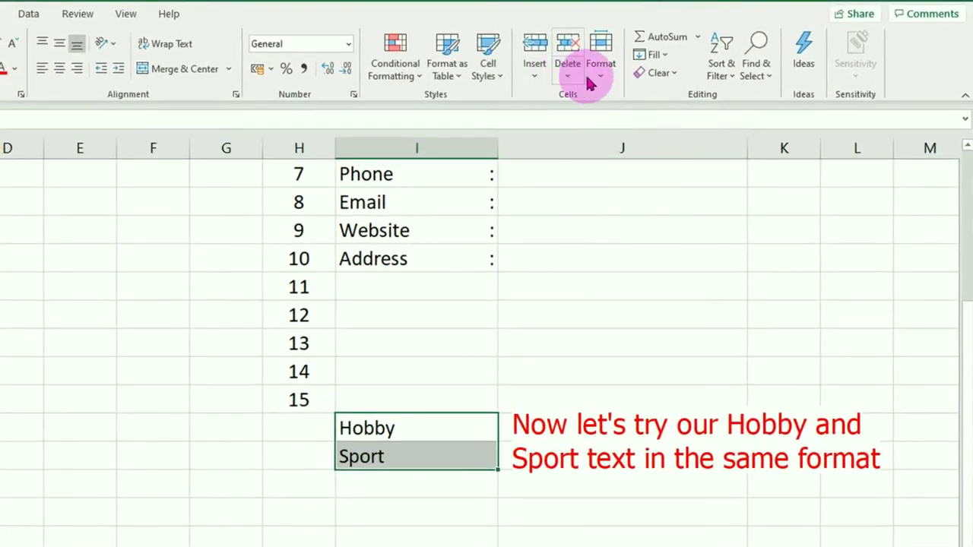
pyautogui.click(602, 76)
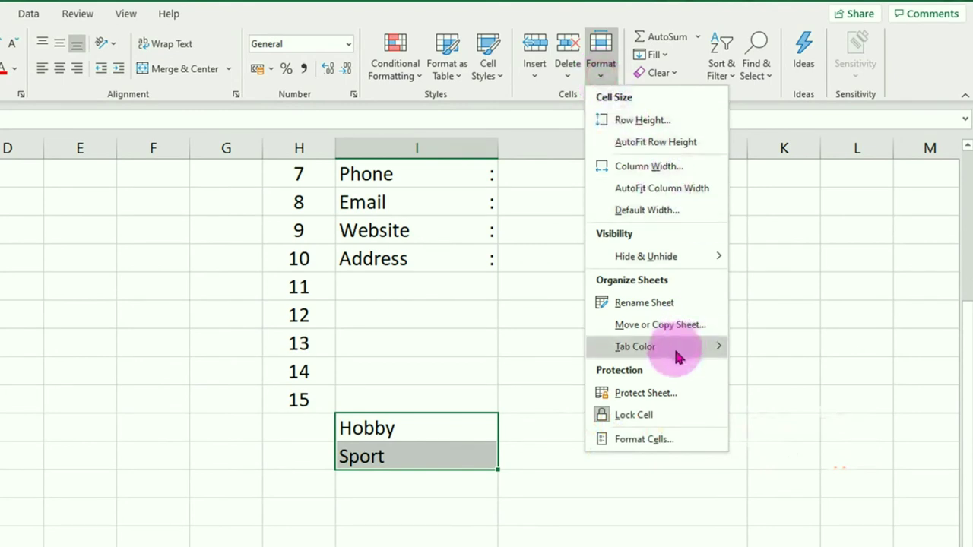
pyautogui.click(652, 444)
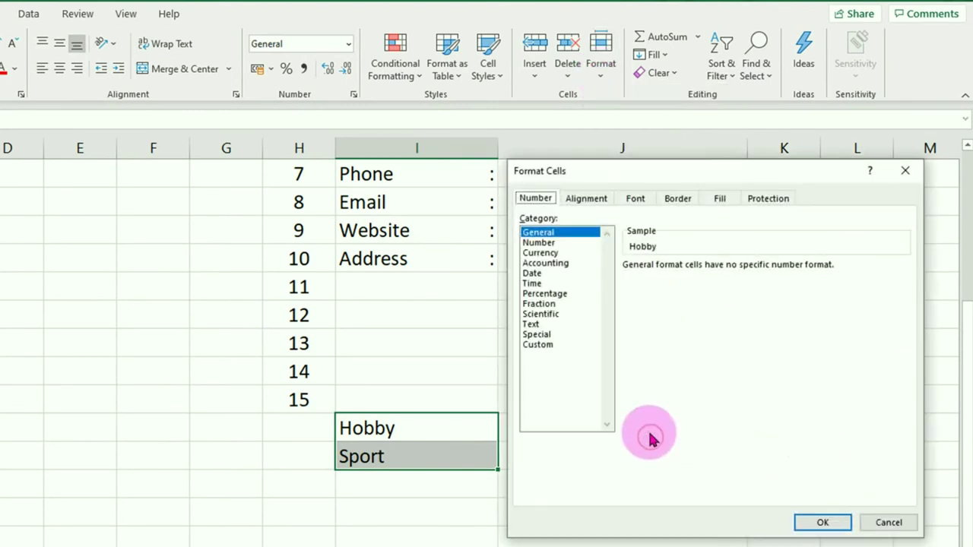
pyautogui.click(549, 346)
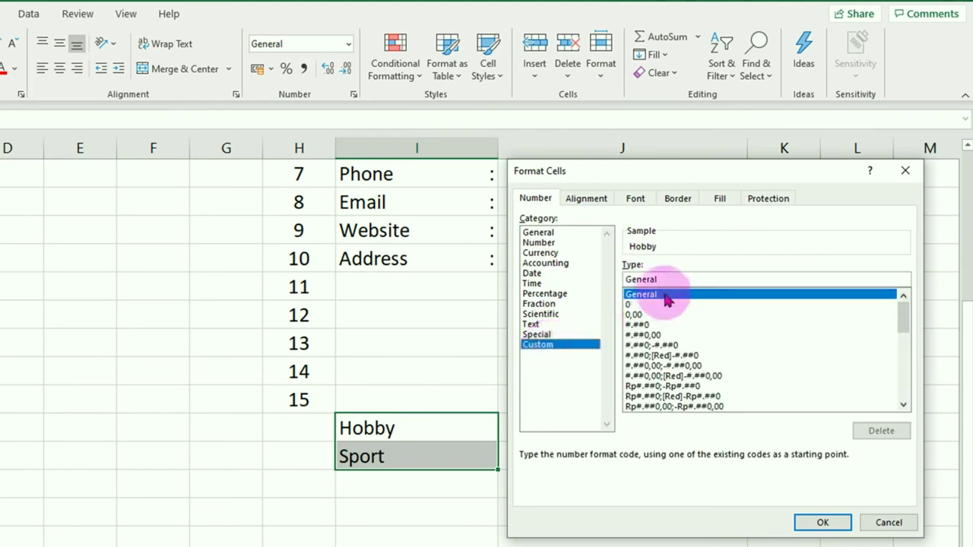
pyautogui.moveTo(672, 279); pyautogui.dragTo(625, 279)
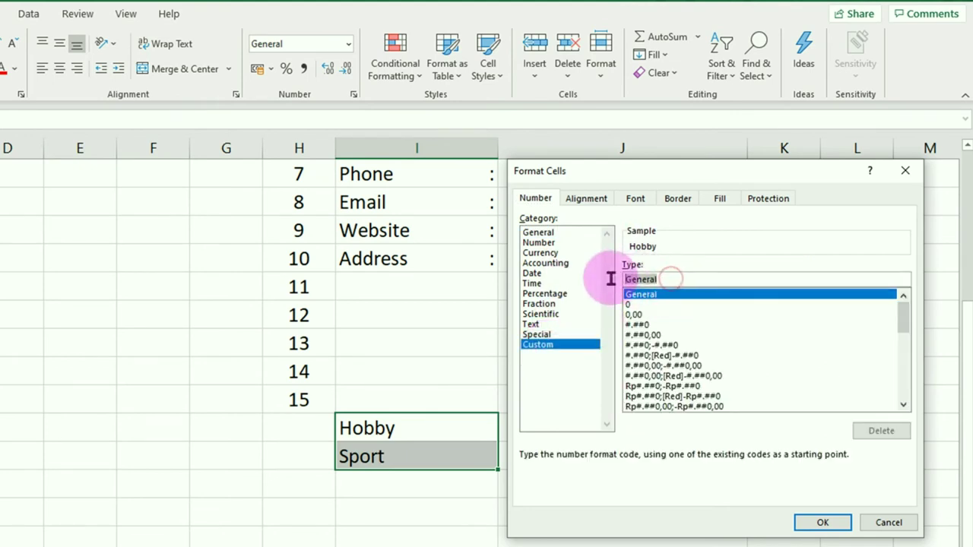
pyautogui.press('BackSpace')
pyautogui.write('@* "')
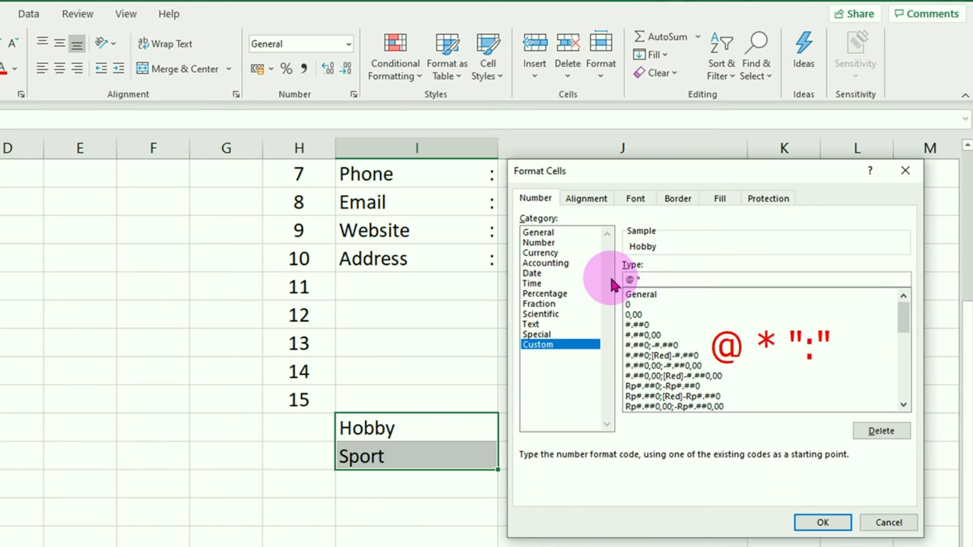
pyautogui.write(':')
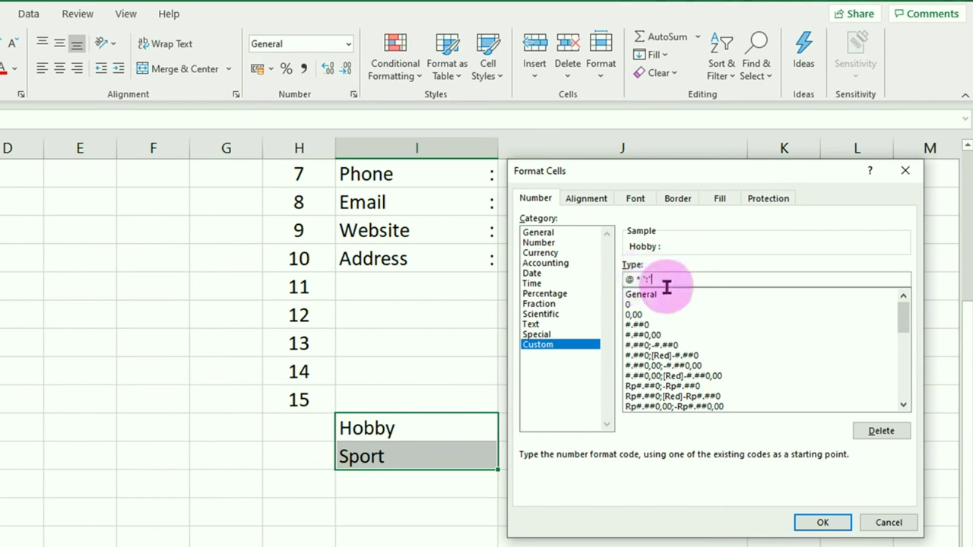
pyautogui.click(824, 523)
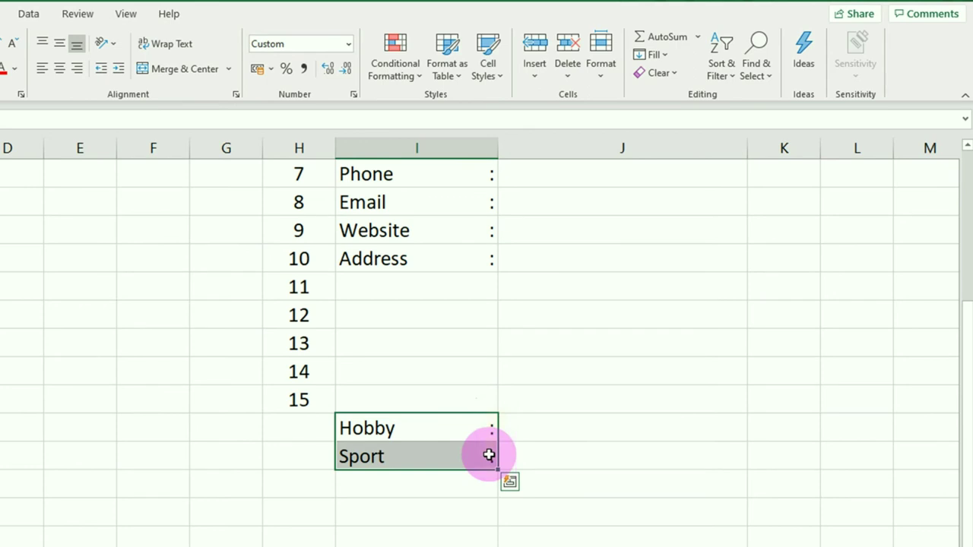
# Step: Change the custom format of I1:I10 to @ * "=" so labels end with equals signs
pyautogui.scroll(2, 450, 192)
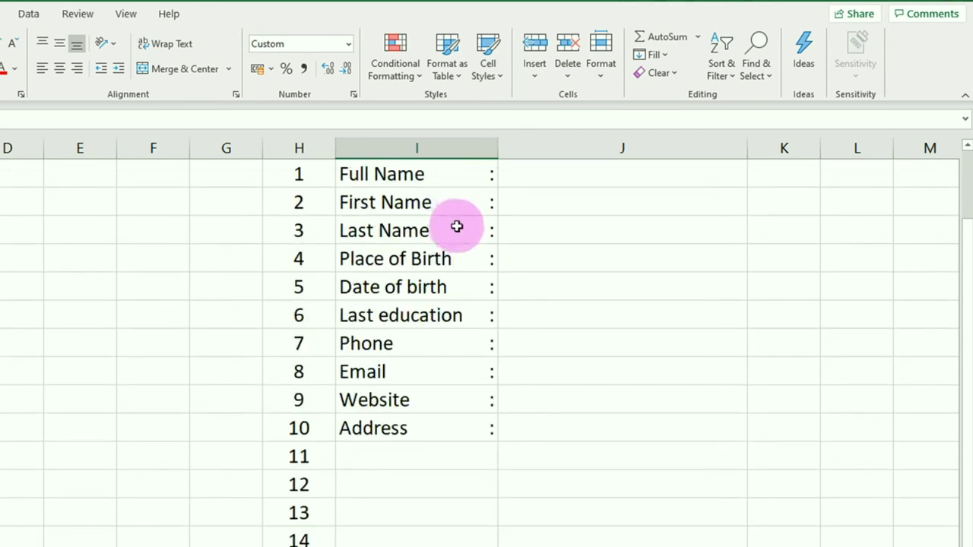
pyautogui.scroll(1, 526, 283)
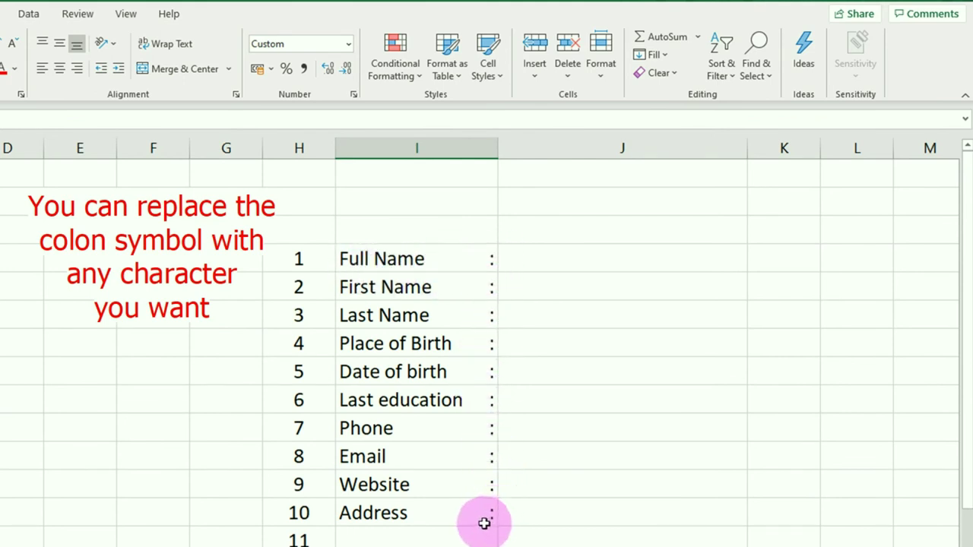
pyautogui.moveTo(426, 259); pyautogui.dragTo(428, 523)
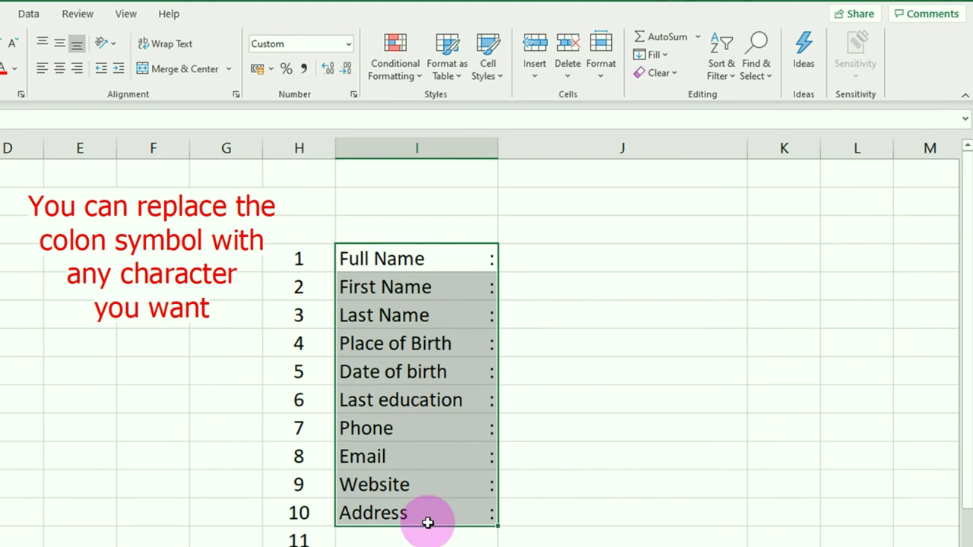
pyautogui.click(601, 70)
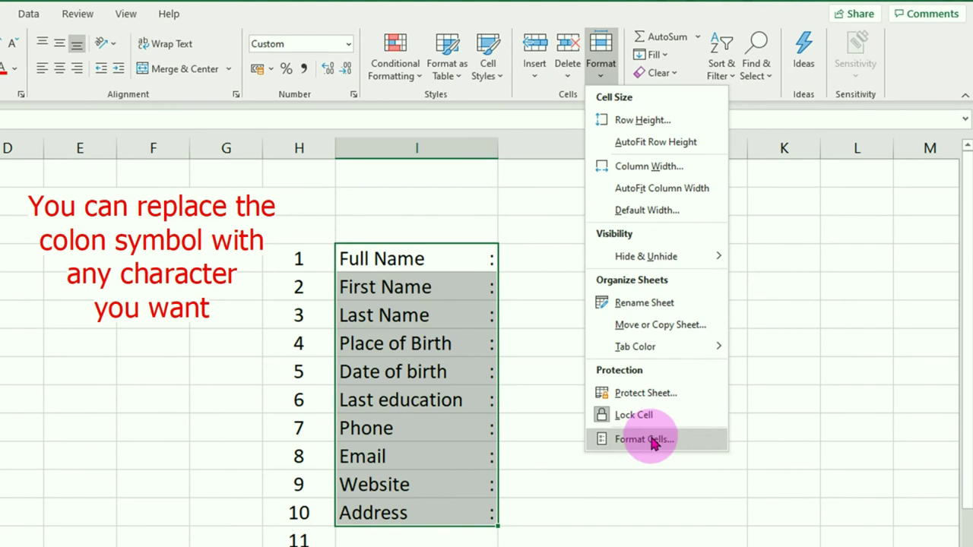
pyautogui.click(652, 440)
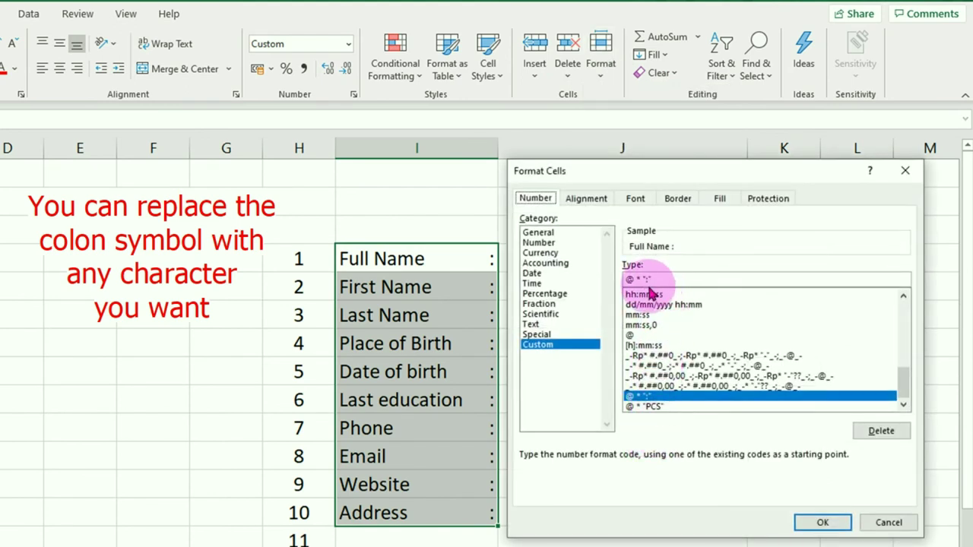
pyautogui.click(650, 280)
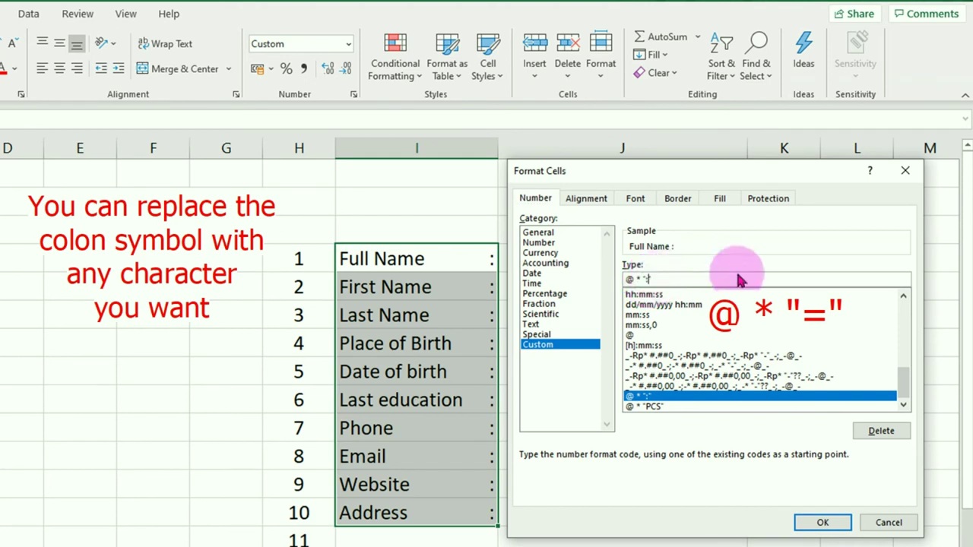
pyautogui.press('BackSpace')
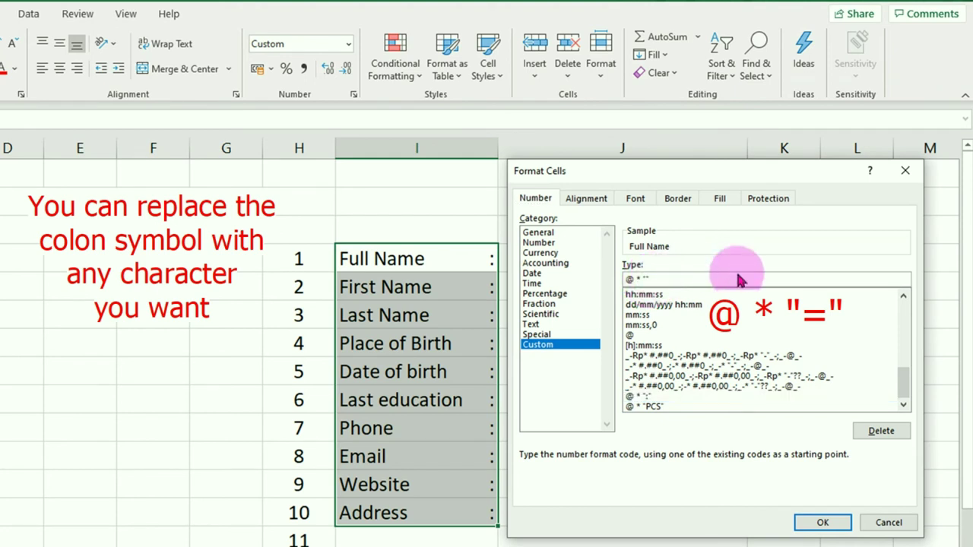
pyautogui.write('=')
pyautogui.click(825, 523)
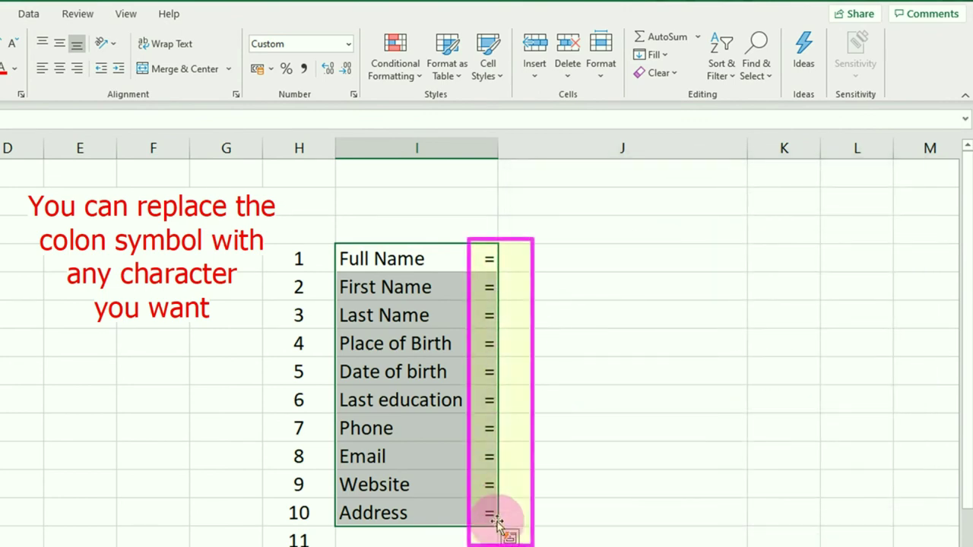
# Step: Edit the I1:I10 custom format to @ * "=>" and view the resulting arrows
pyautogui.scroll(-2, 569, 433)
pyautogui.scroll(2, 569, 425)
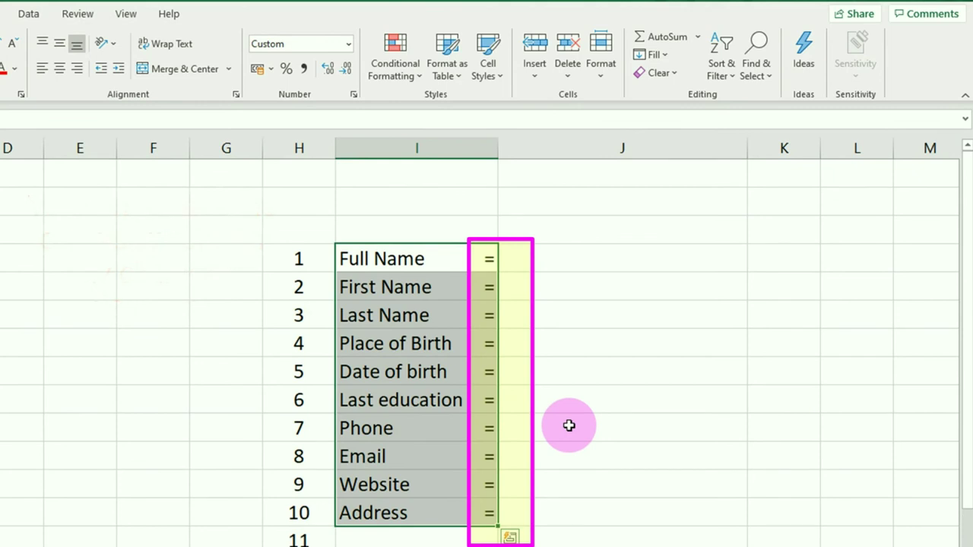
pyautogui.click(563, 279)
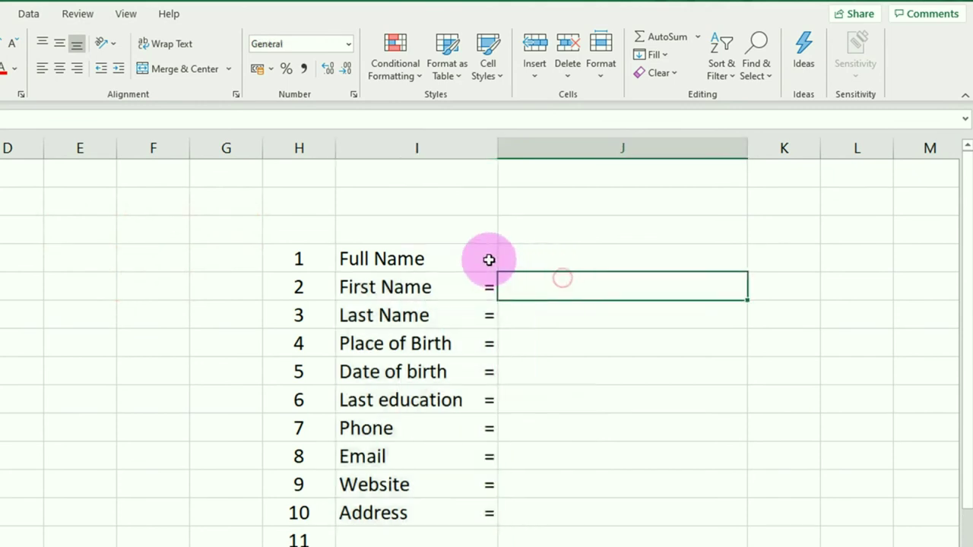
pyautogui.moveTo(489, 262); pyautogui.dragTo(476, 502)
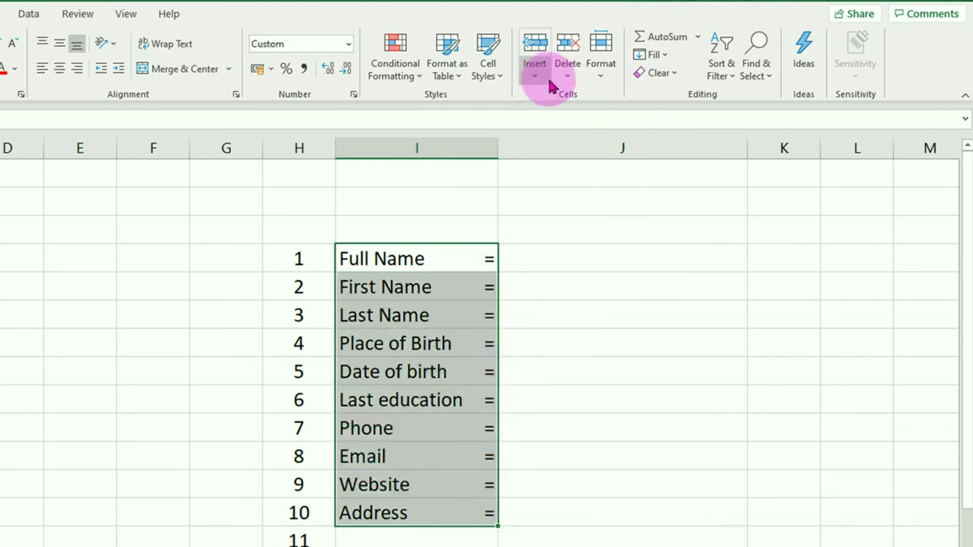
pyautogui.click(605, 81)
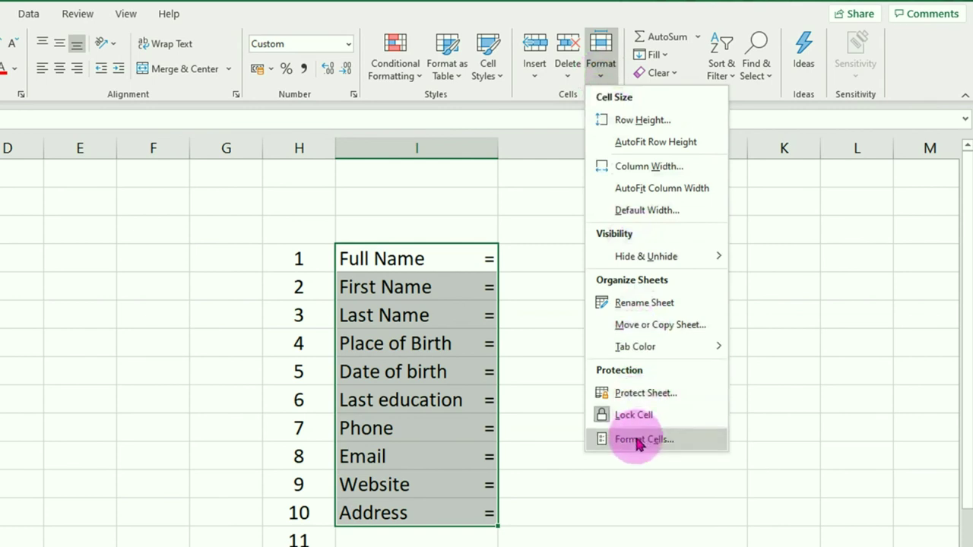
pyautogui.click(602, 439)
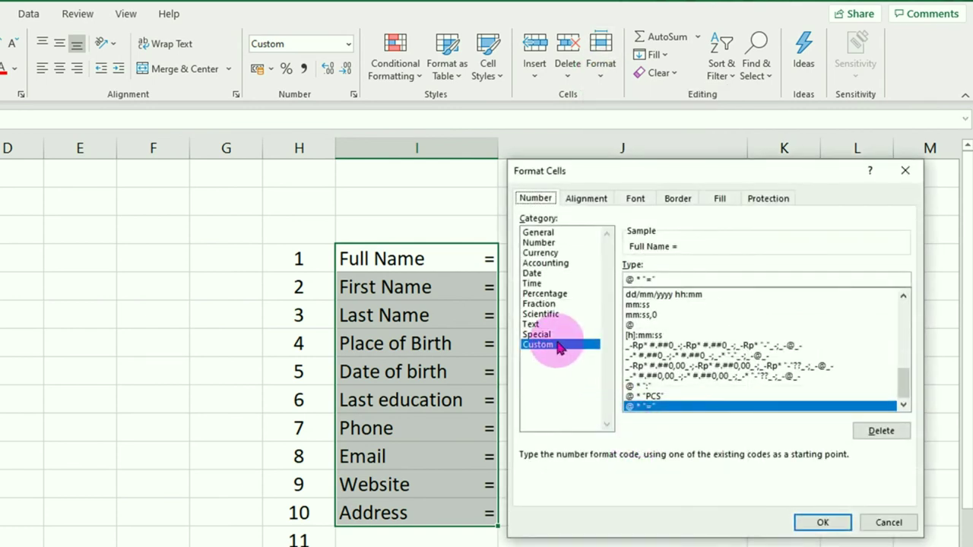
pyautogui.click(652, 279)
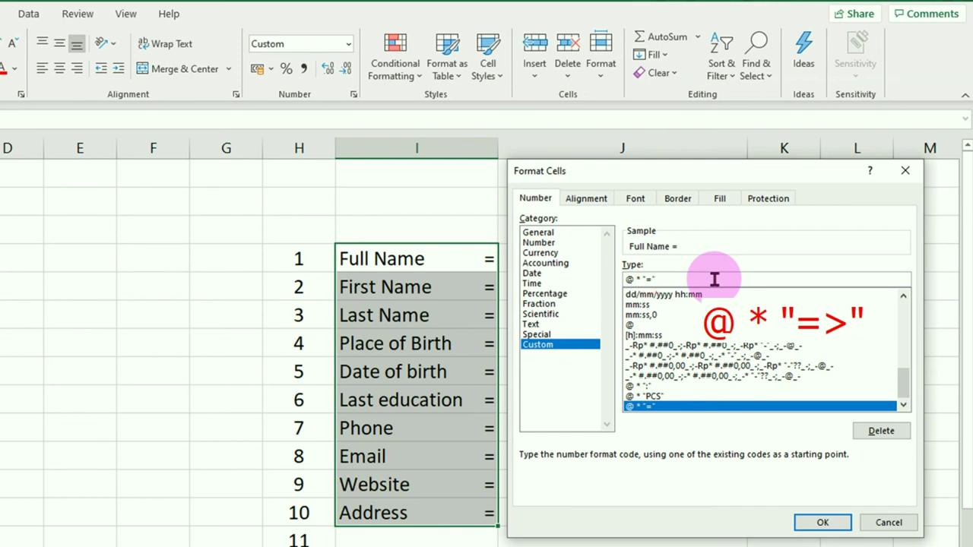
pyautogui.write('>')
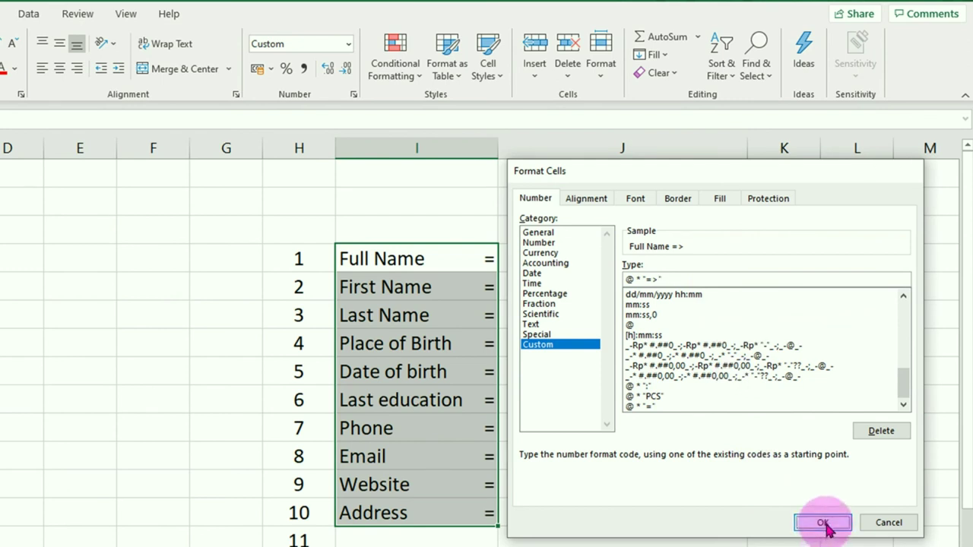
pyautogui.click(824, 523)
pyautogui.click(589, 479)
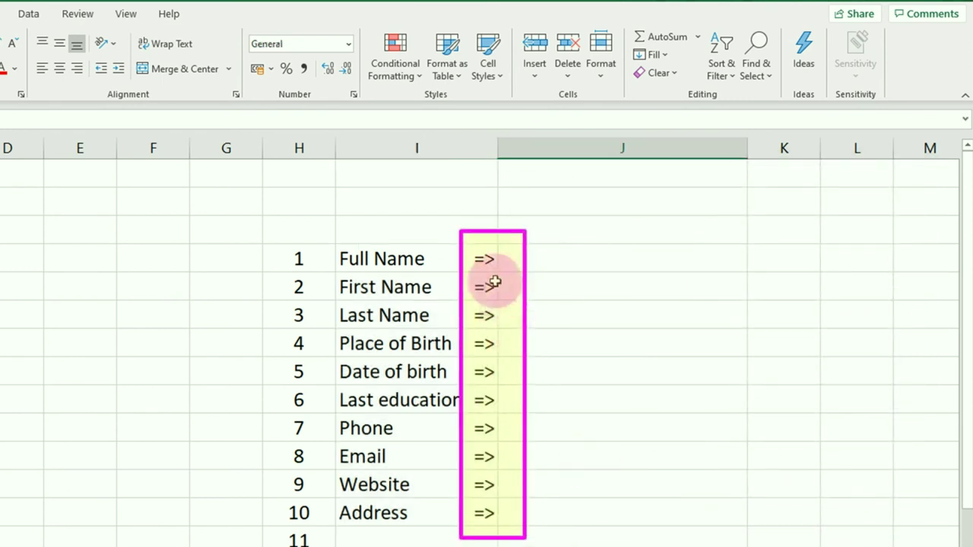